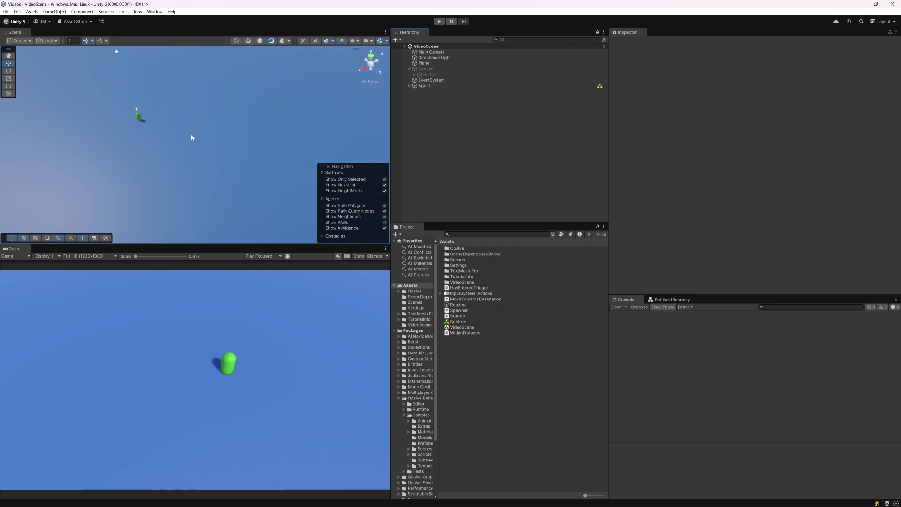
Step: On the Agent's behavior tree, set the Log stacked action's Text to 'Wander'
middle_drag(137, 135, 151, 137)
click(433, 87)
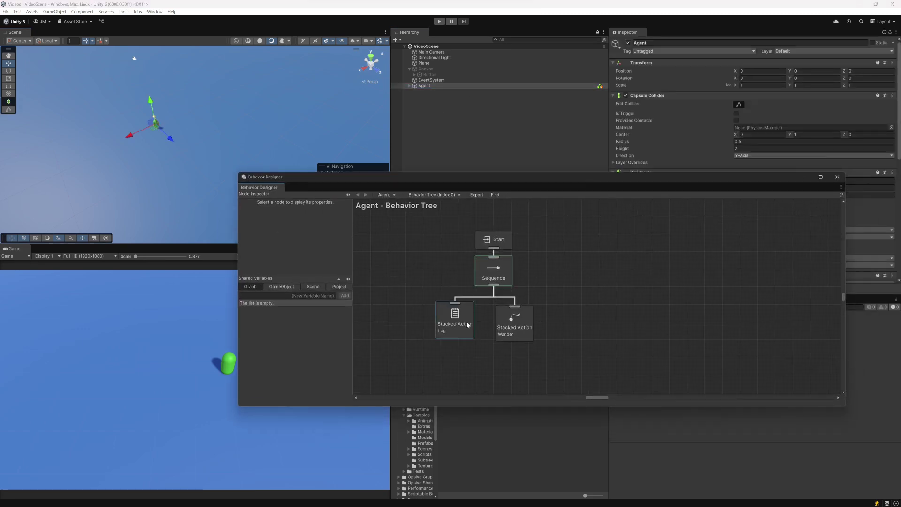
click(467, 325)
text(Wandering)
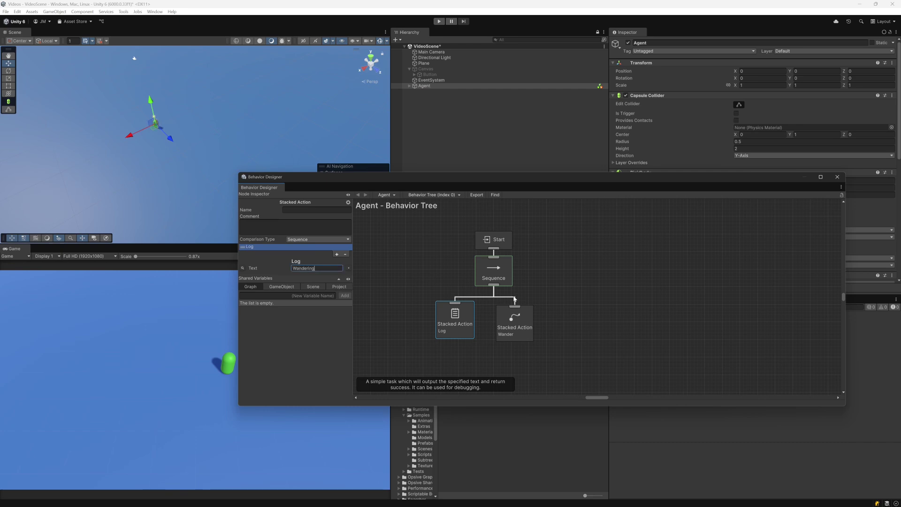
click(537, 340)
click(533, 340)
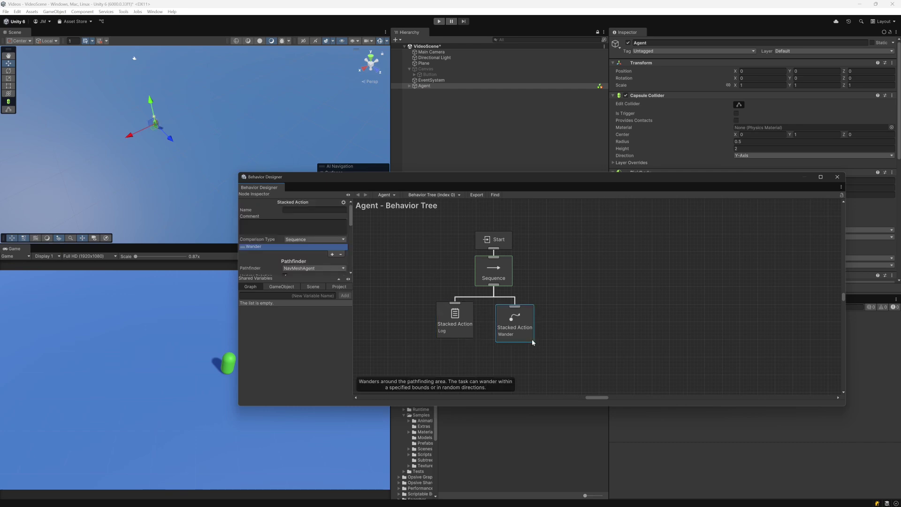
click(593, 338)
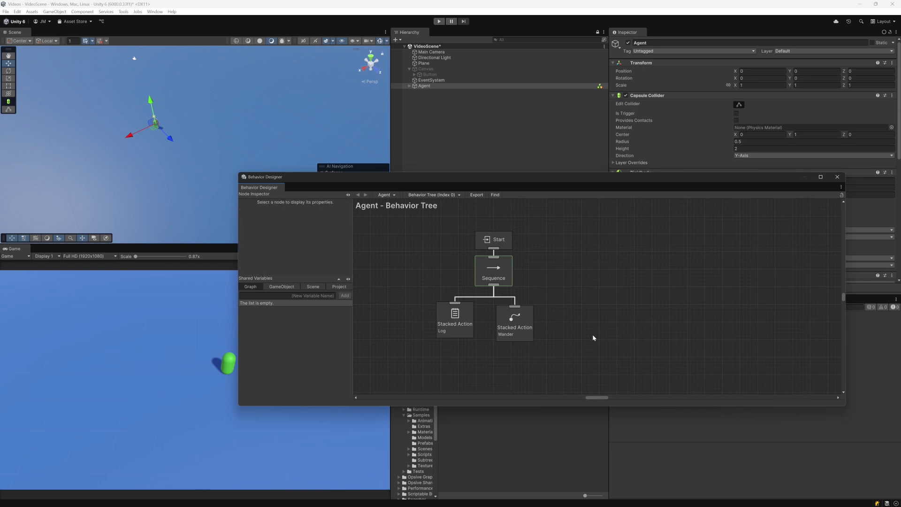
drag(545, 184, 601, 222)
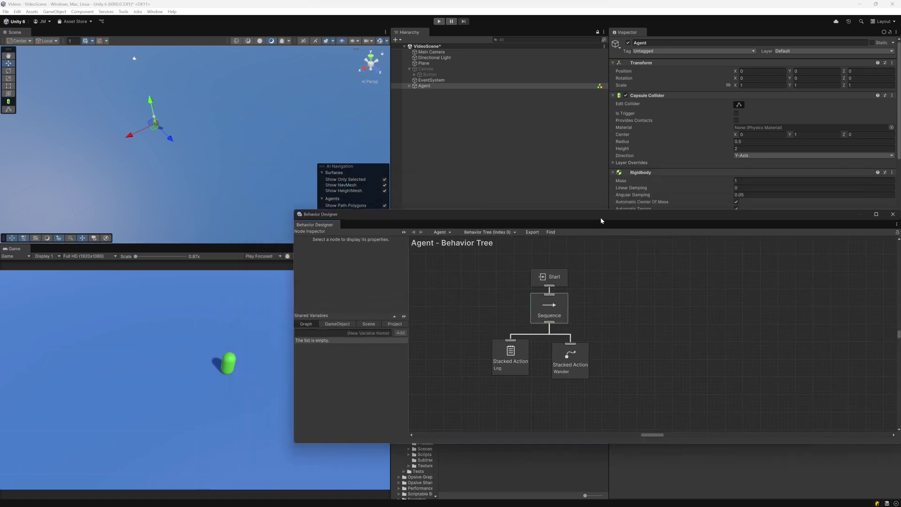
Step: Play-test the scene to log 'Wandering', stop it, and narrow Behavior Designer to uncover the Console
click(437, 21)
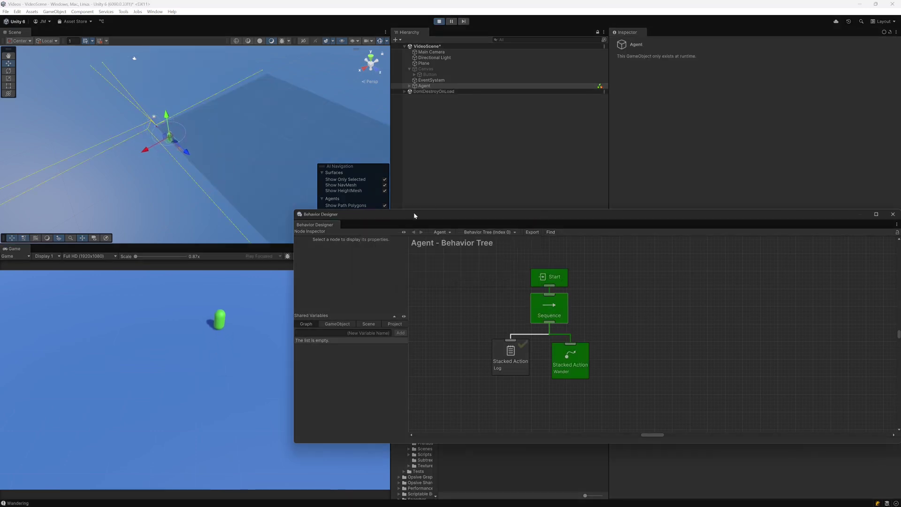
drag(413, 215, 482, 146)
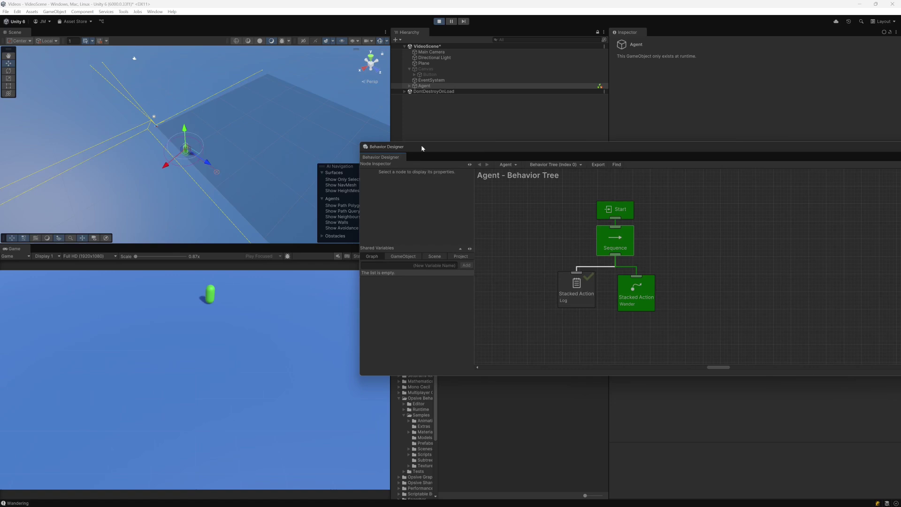
click(439, 22)
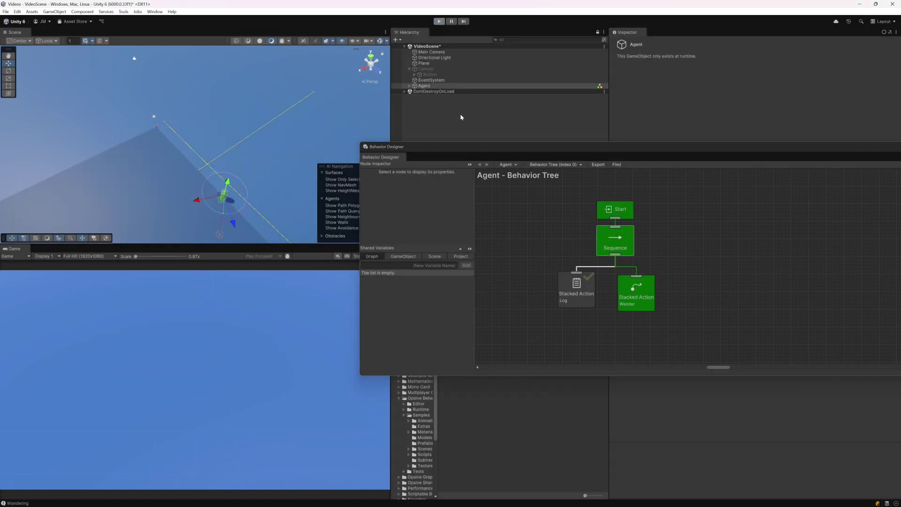
drag(570, 150, 455, 162)
drag(848, 263, 647, 263)
drag(540, 159, 514, 152)
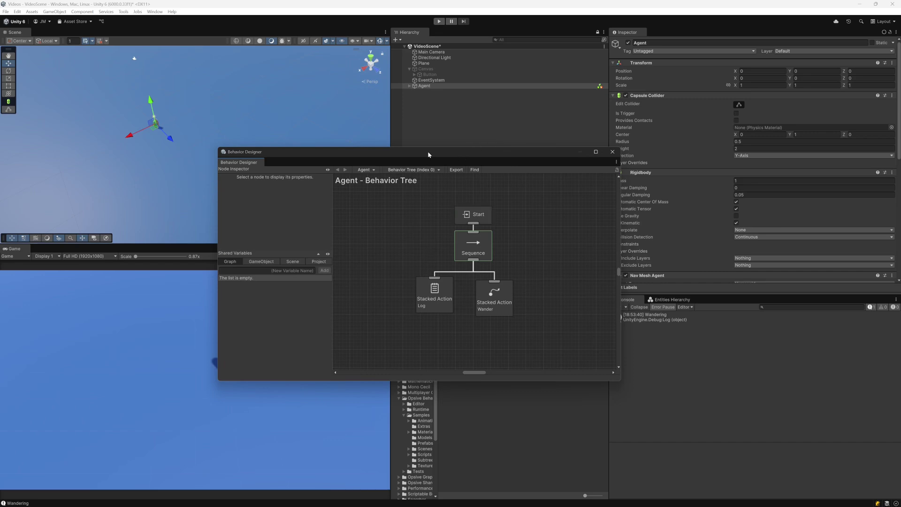
Step: Export the Agent's tree to Assets as the subtree file 'BehaviorTree'
drag(428, 154, 900, 151)
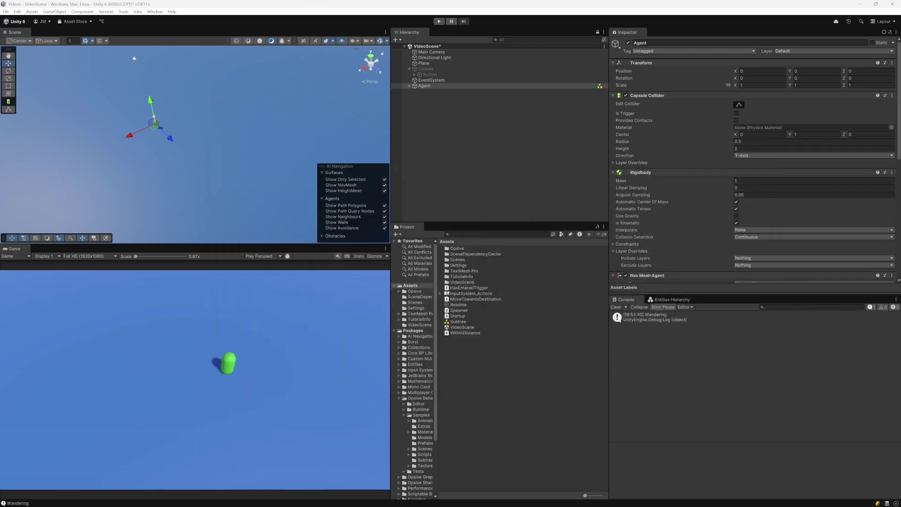
drag(900, 211, 422, 179)
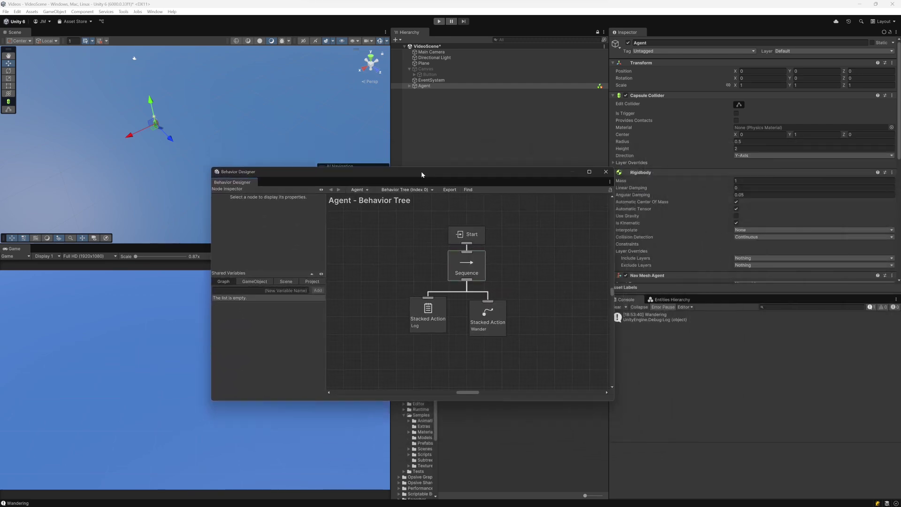
click(450, 190)
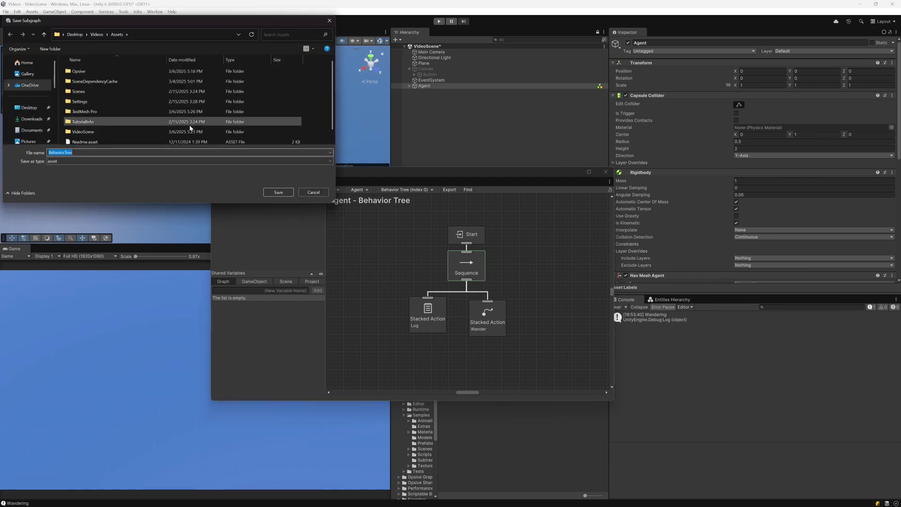
click(279, 191)
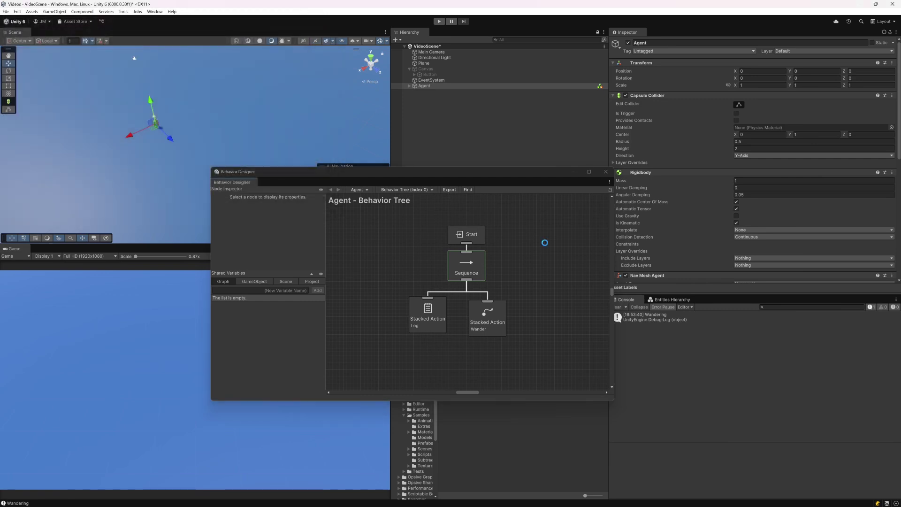
drag(482, 173, 900, 164)
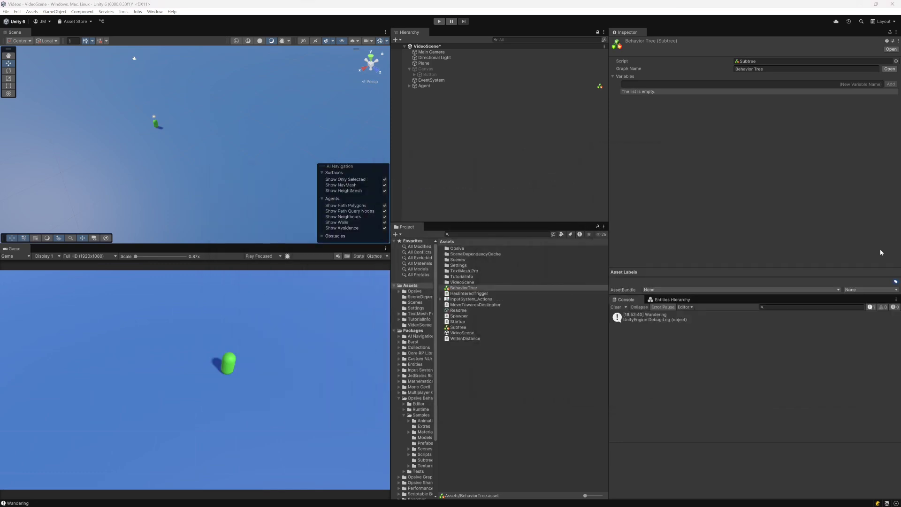
Step: Delete all nodes from the Agent's own behavior tree graph
drag(899, 164, 706, 248)
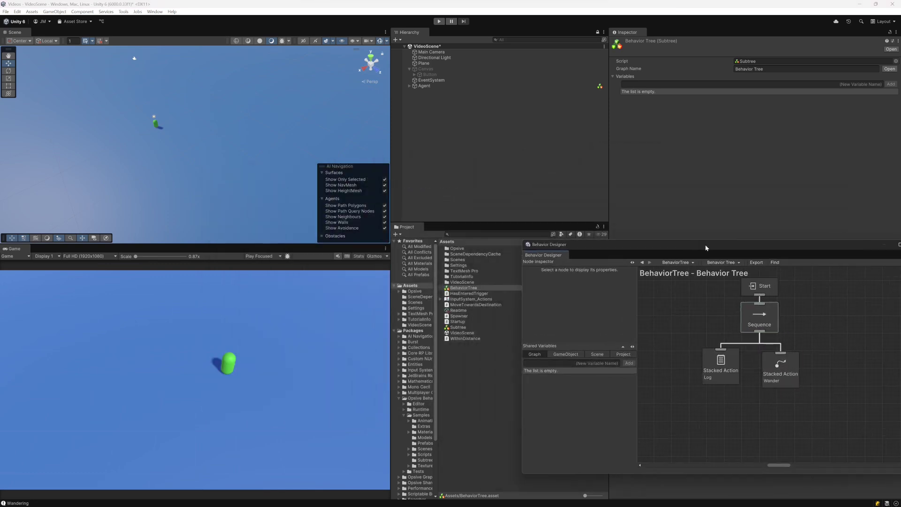
click(425, 86)
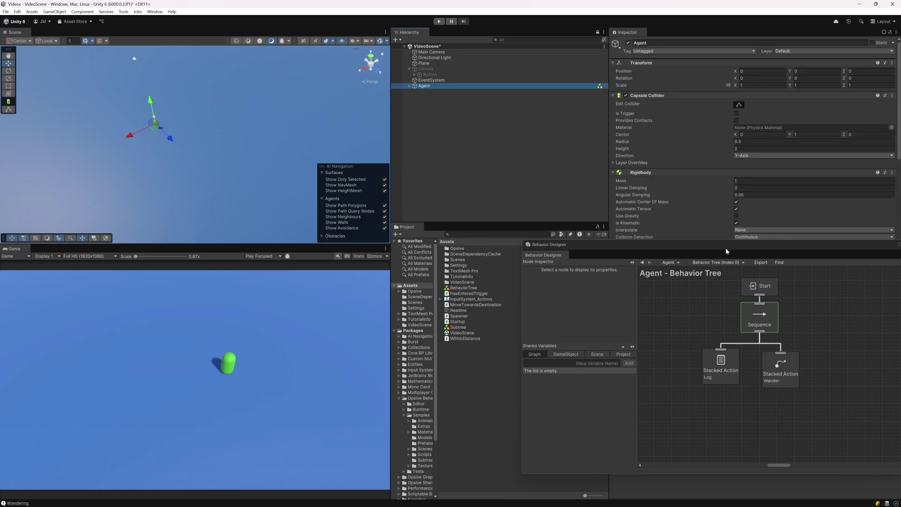
scroll(753, 160, down, 10)
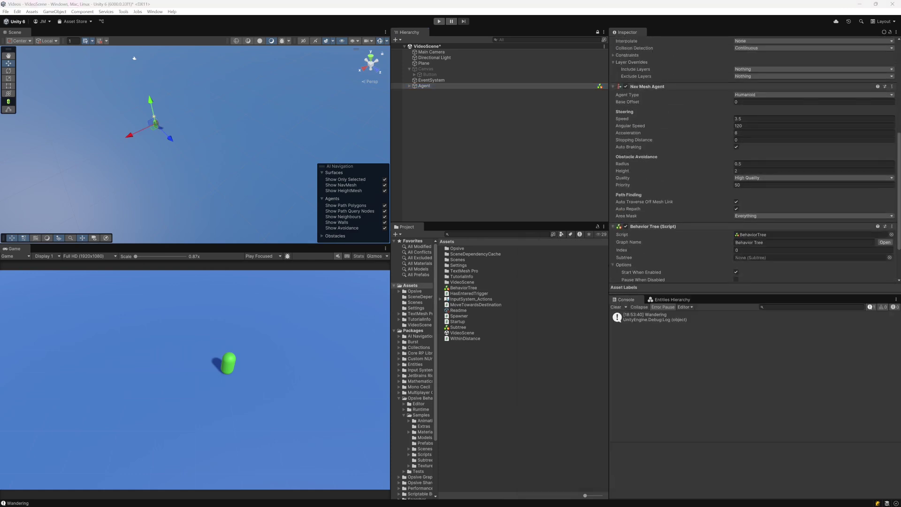
click(885, 242)
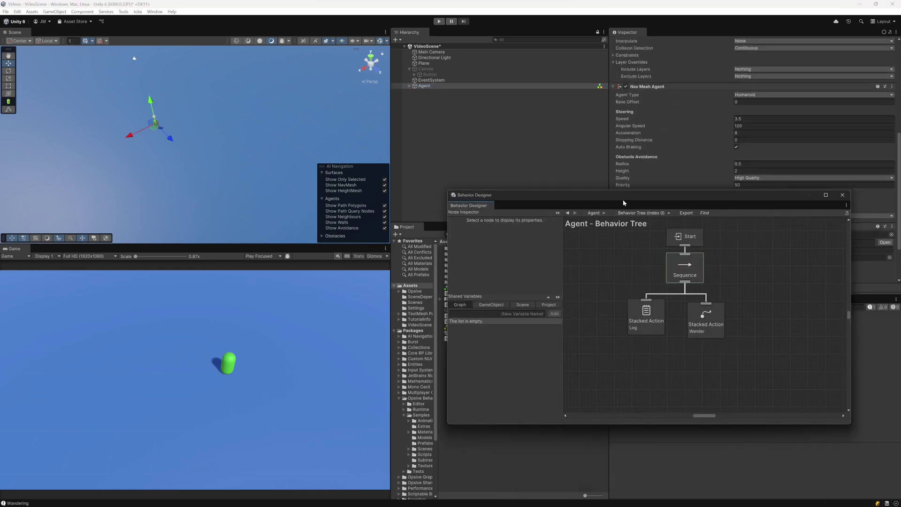
drag(586, 399, 728, 261)
key(Delete)
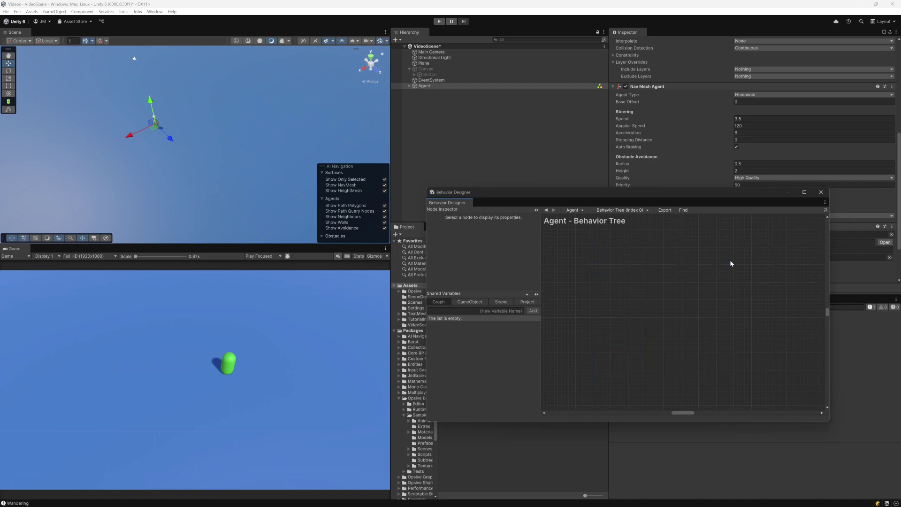
Step: Confirm the exported BehaviorTree asset still holds its nodes, then close Behavior Designer and reselect Agent
drag(645, 193, 900, 202)
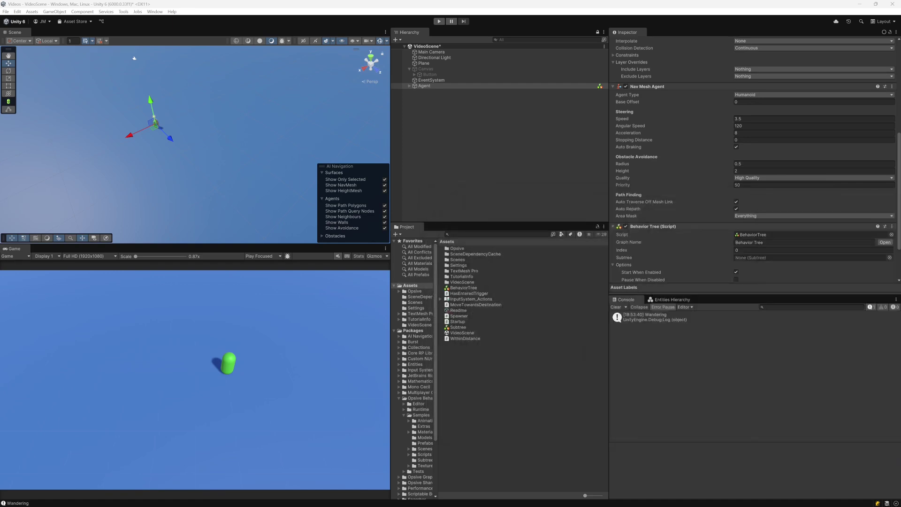
scroll(754, 205, down, 3)
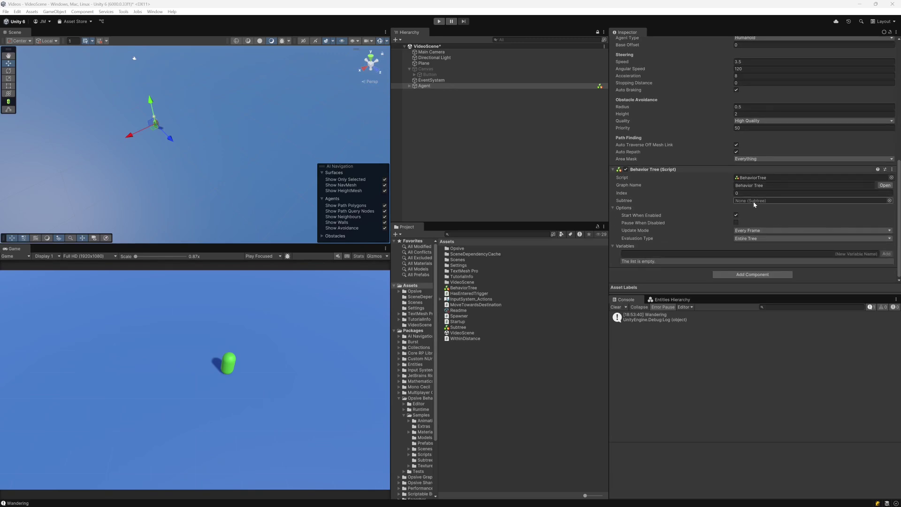
drag(900, 264, 526, 264)
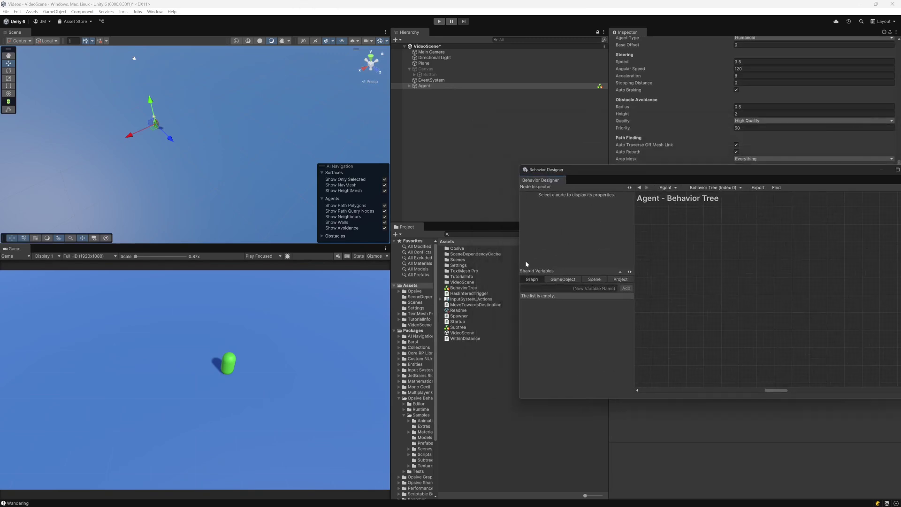
click(465, 288)
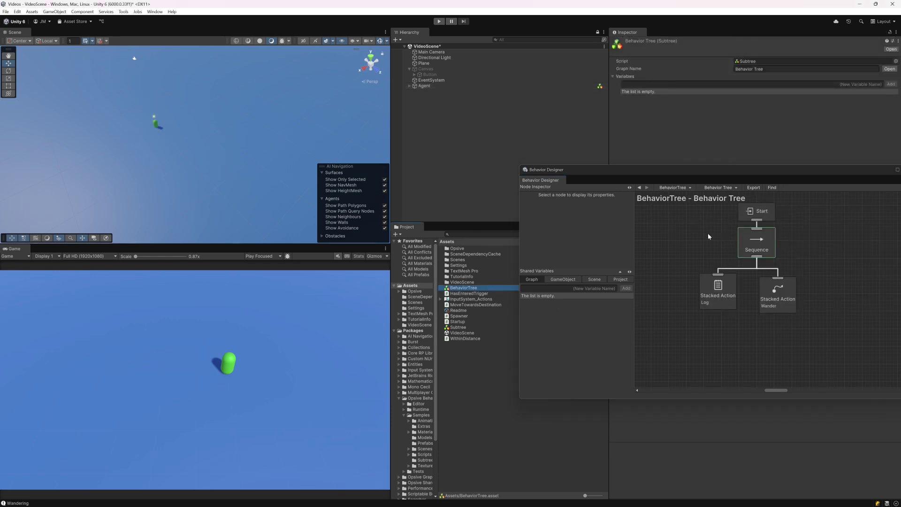
click(456, 127)
click(469, 122)
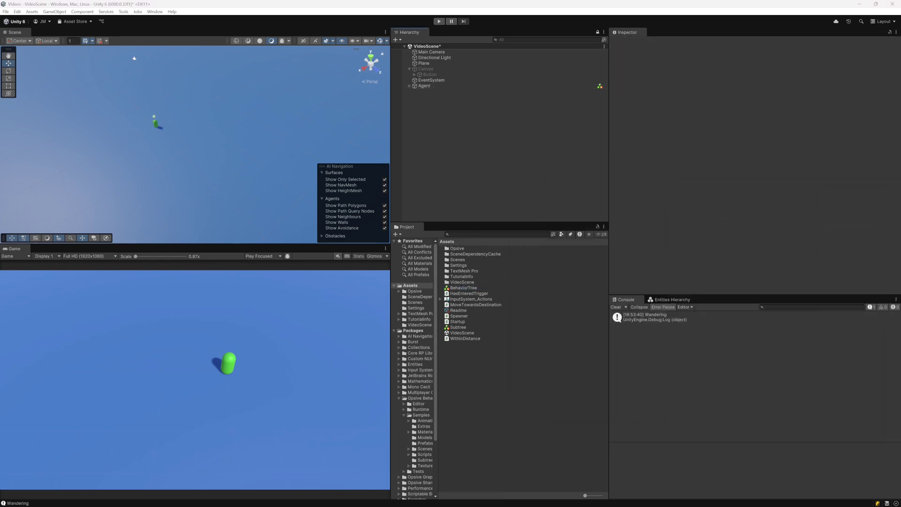
click(440, 87)
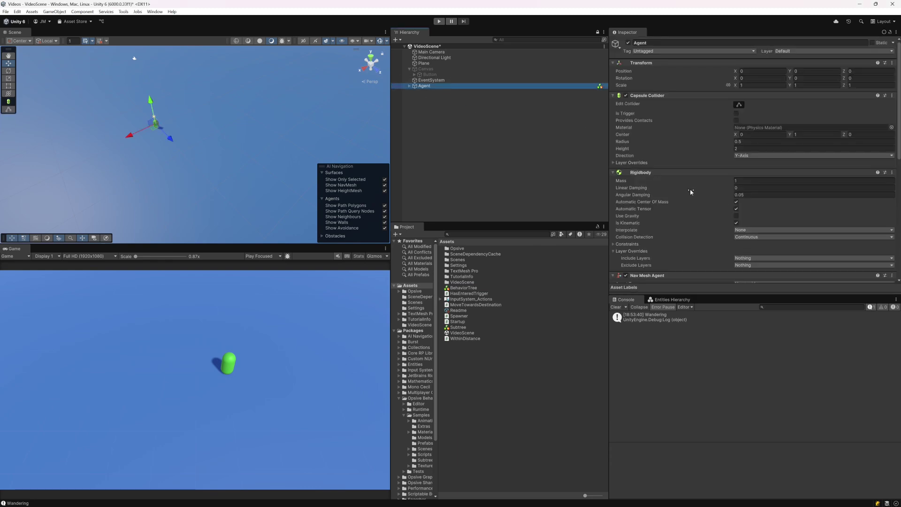
Step: Run and stop a quick play test of the scene
click(439, 21)
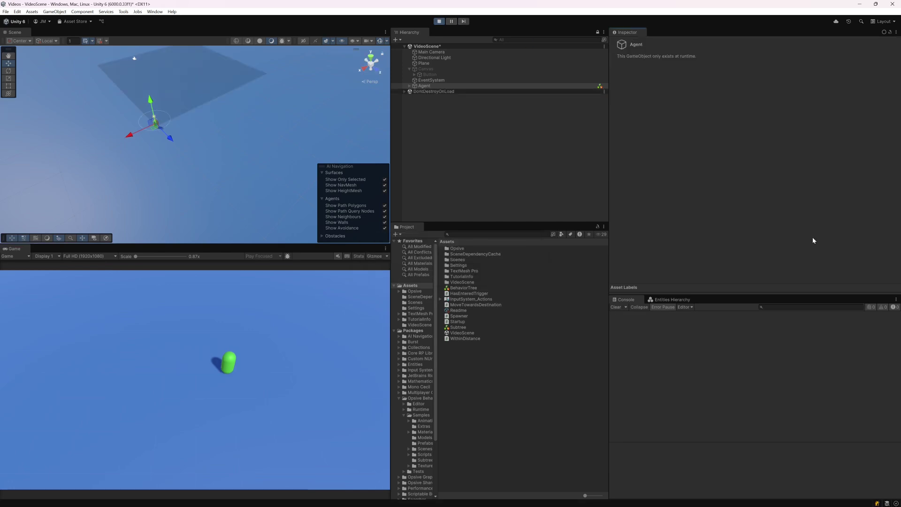
click(440, 22)
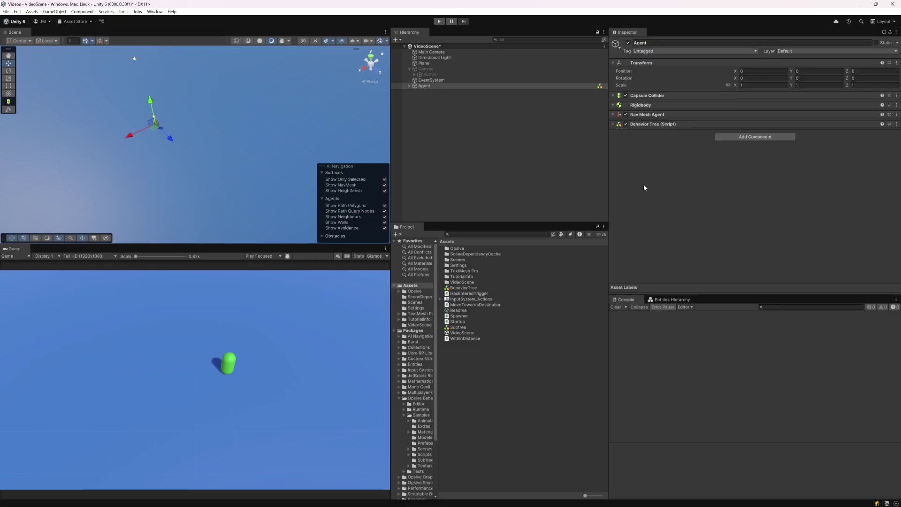
scroll(729, 253, down, 5)
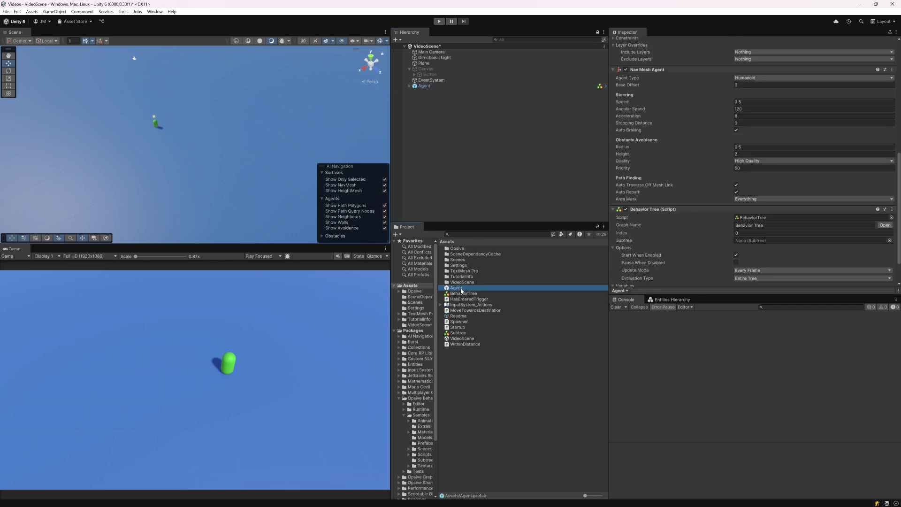
Step: Place an Agent (1) copy from the prefab and put BehaviorTree in the Agent prefab's Subtree slot
drag(462, 292, 458, 136)
drag(150, 125, 137, 133)
middle_drag(155, 136, 178, 143)
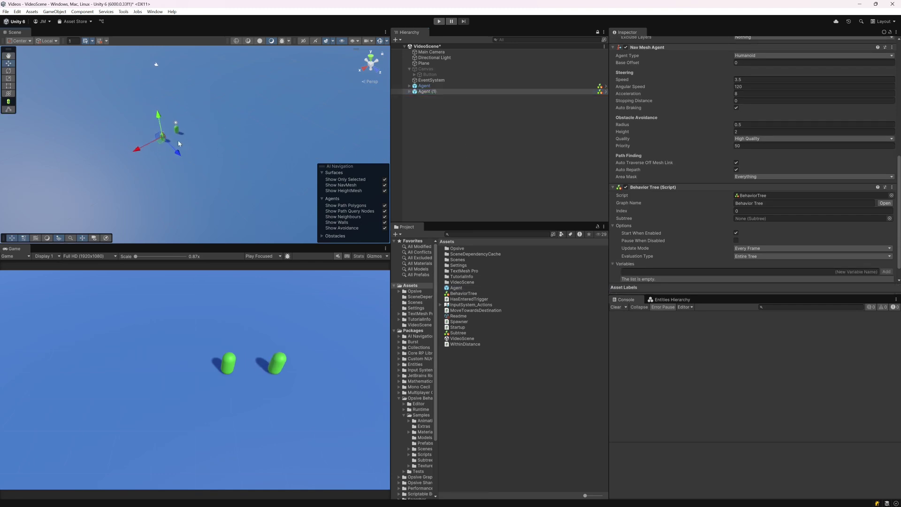
click(467, 288)
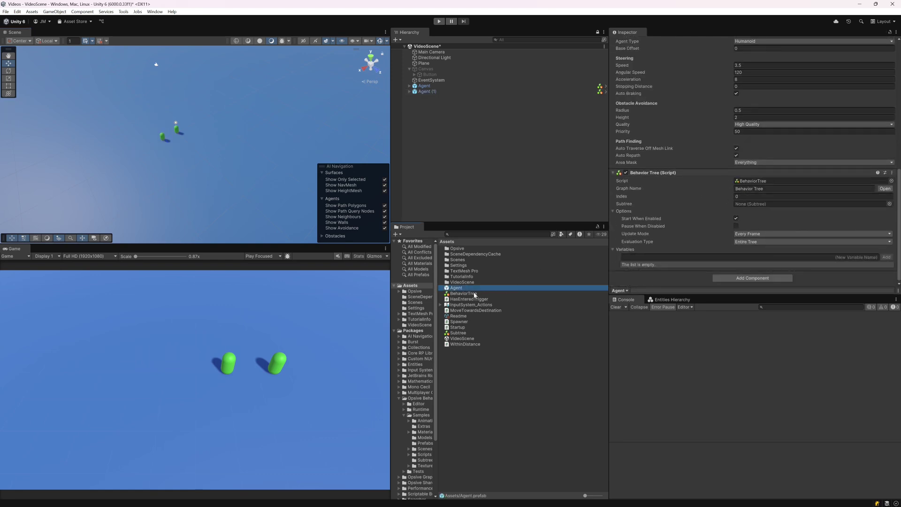
drag(475, 295, 795, 203)
Step: Open the prefab's BehaviorTree subtree in Behavior Designer and inspect its Wander node
double_click(795, 204)
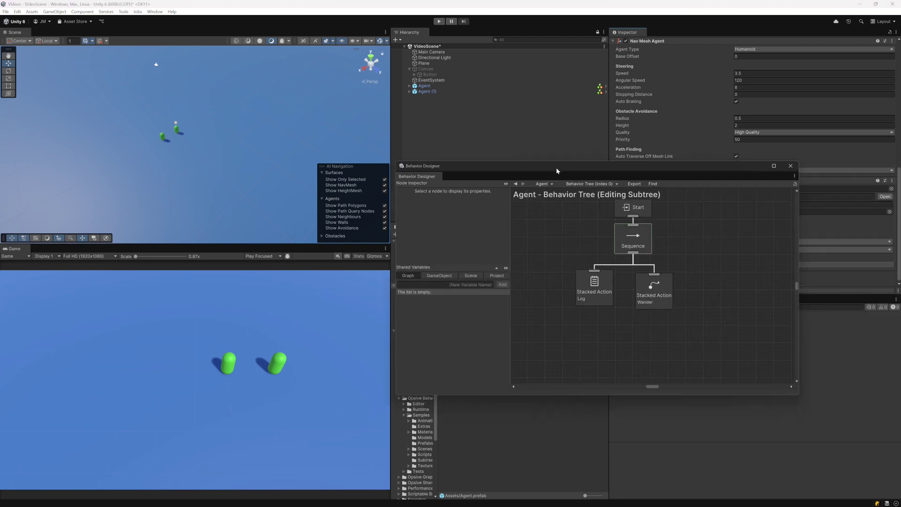
drag(557, 171, 542, 168)
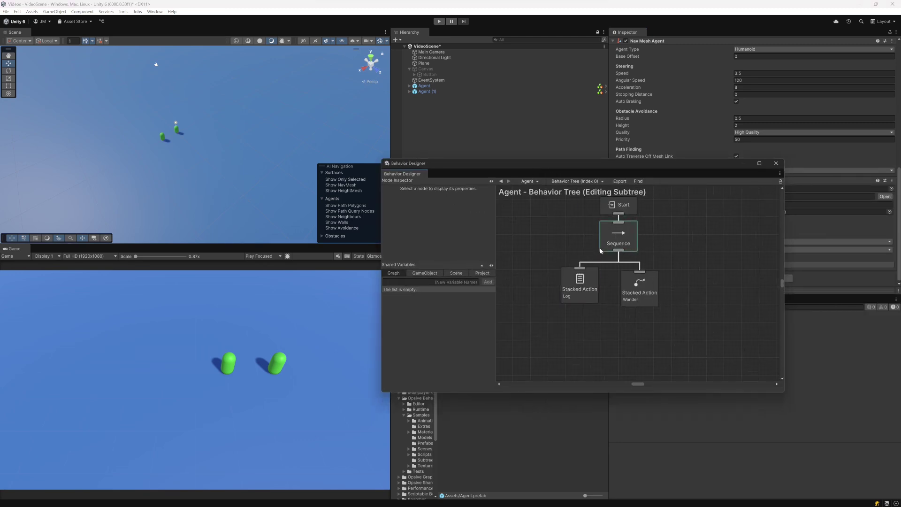
drag(570, 167, 402, 146)
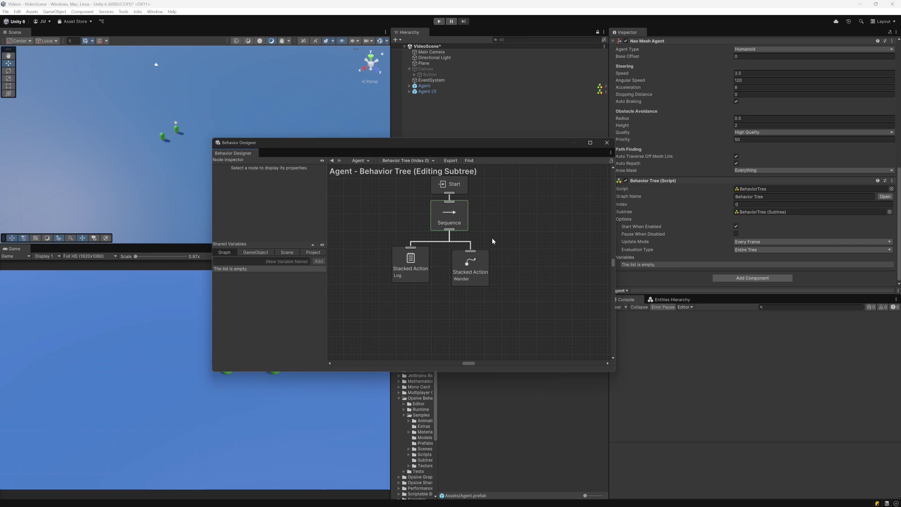
drag(462, 145, 496, 174)
click(423, 87)
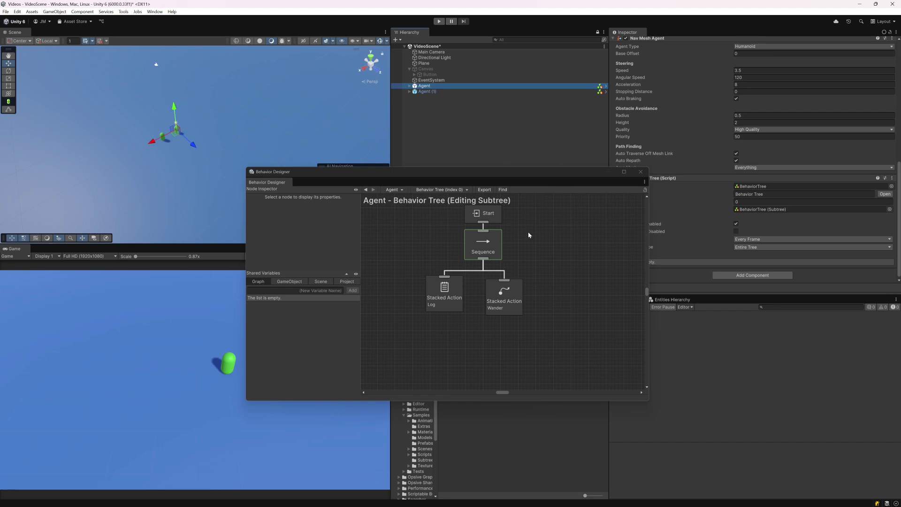
drag(505, 301, 544, 308)
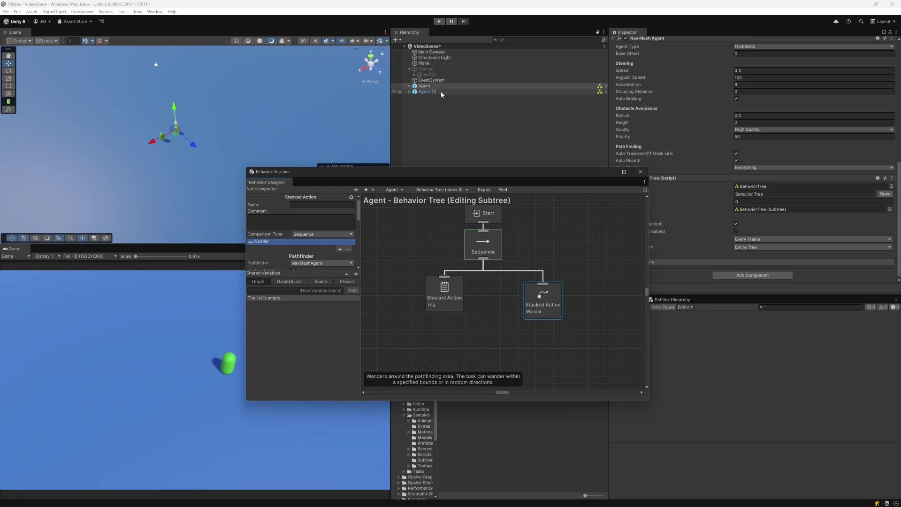
Step: Select Agent (1) to show its tree, then enter play mode
click(427, 92)
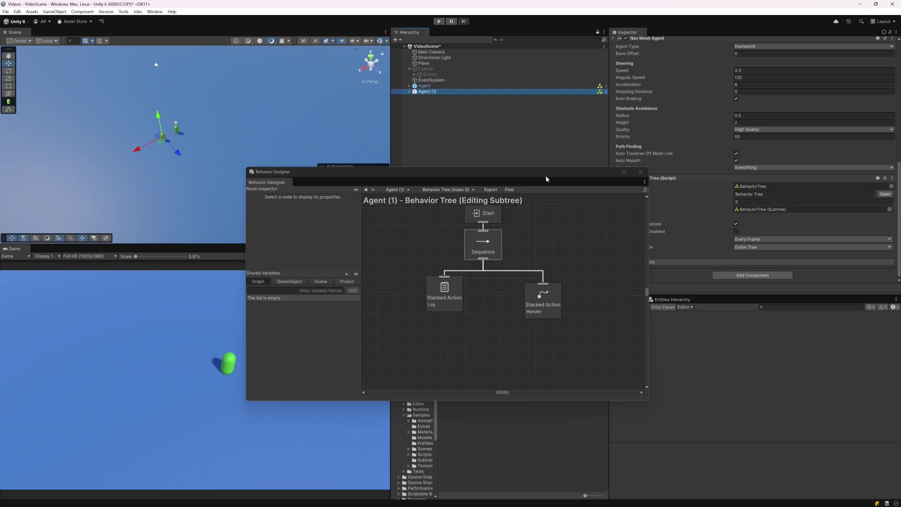
drag(545, 179, 719, 261)
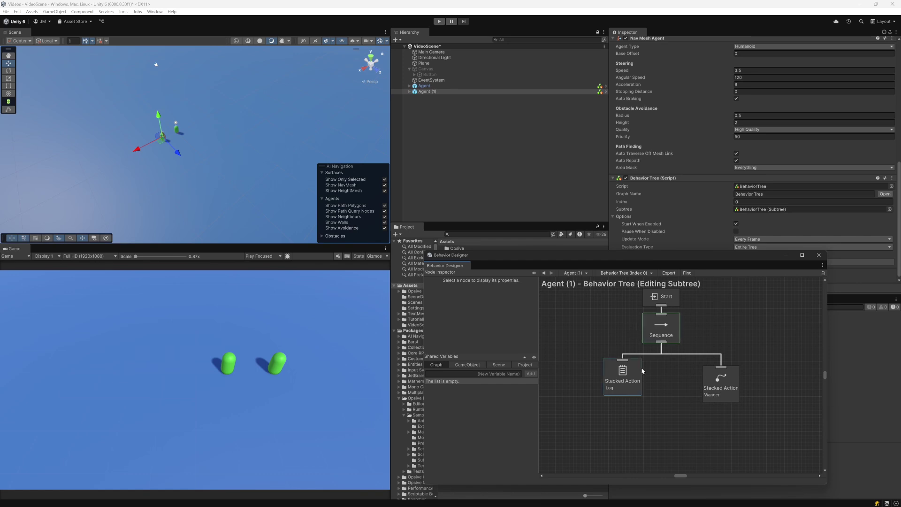
click(440, 22)
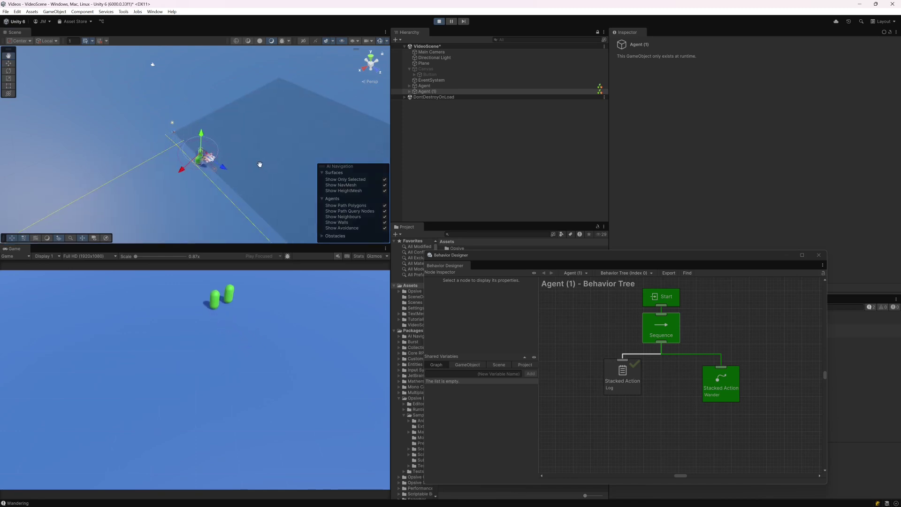
Step: Watch both agents wander in the Scene view, then exit play mode and reposition Behavior Designer
alt+drag(254, 167, 244, 185)
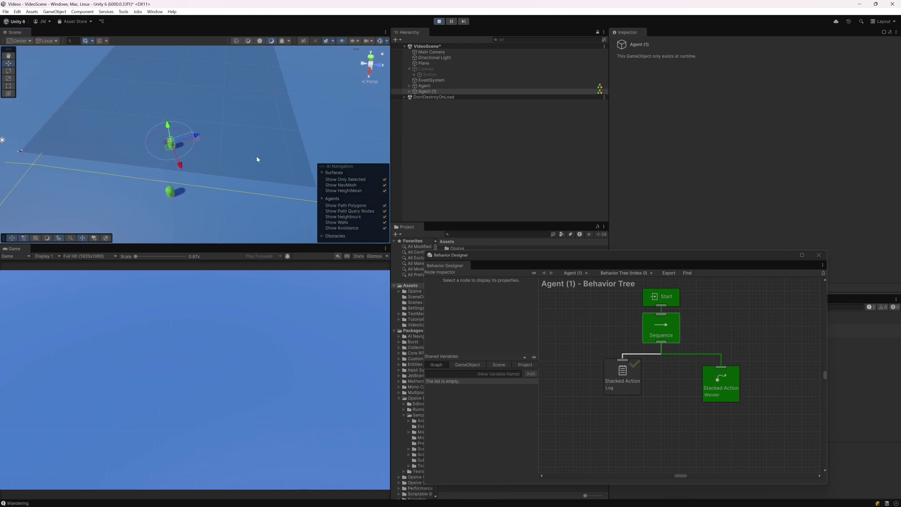
alt+drag(237, 179, 213, 139)
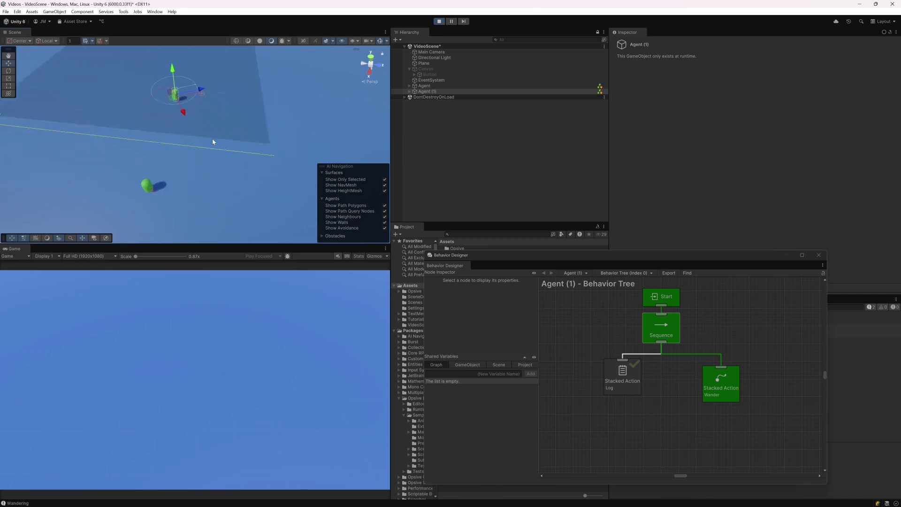
scroll(188, 167, down, 5)
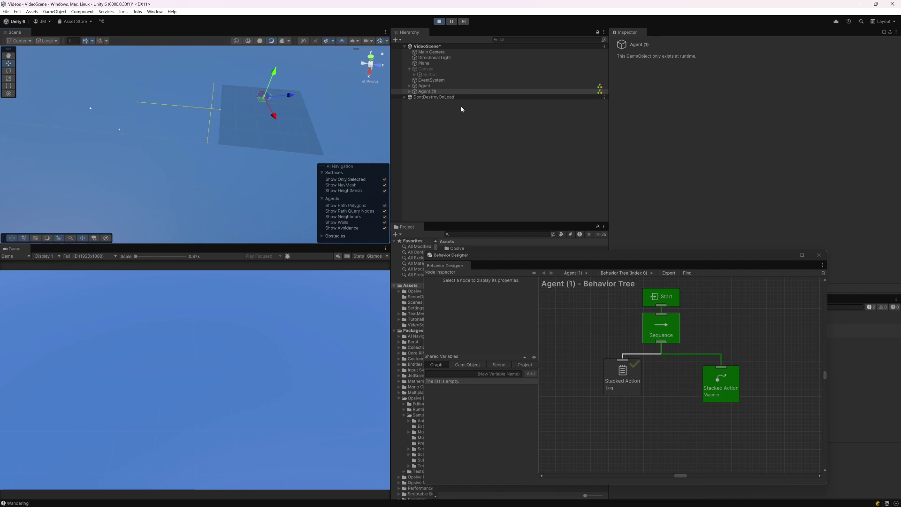
click(439, 21)
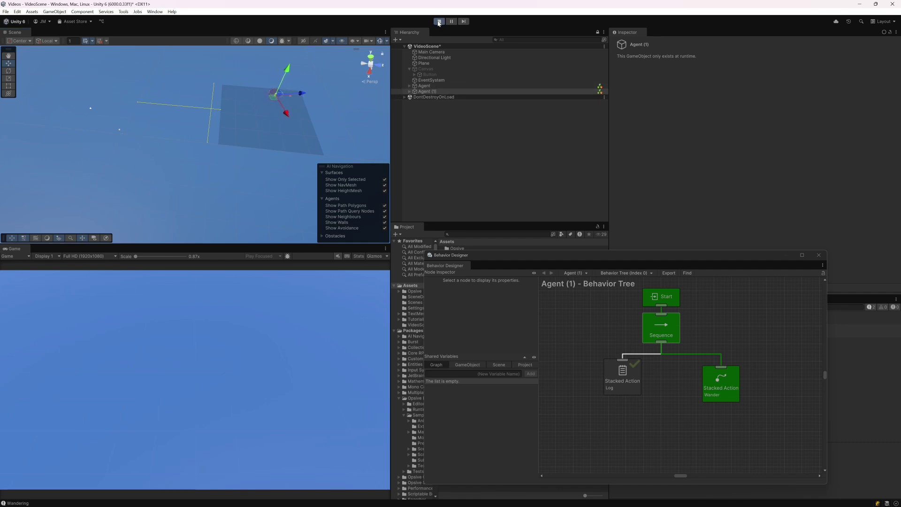
drag(601, 268, 377, 120)
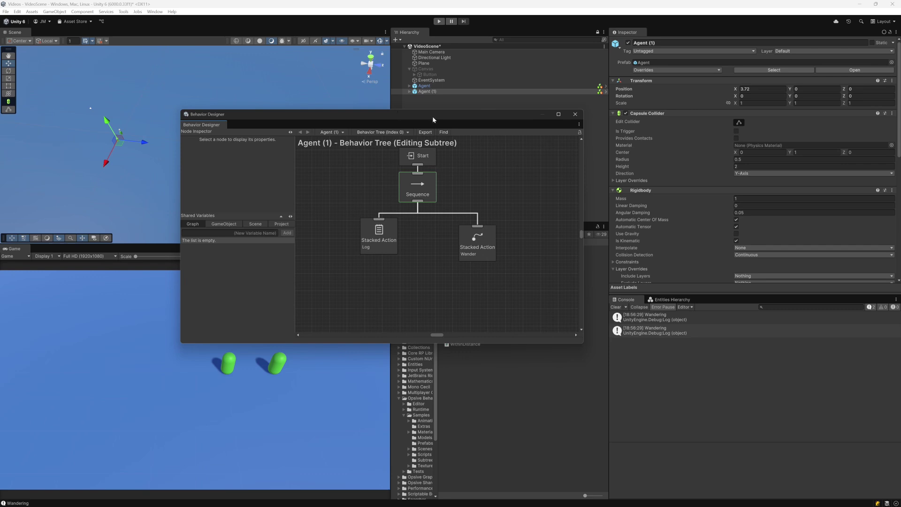
drag(432, 119, 619, 199)
click(436, 70)
Step: Enable the Canvas to show its Spawn button, and delete Agent (1) and Agent from the scene
click(628, 43)
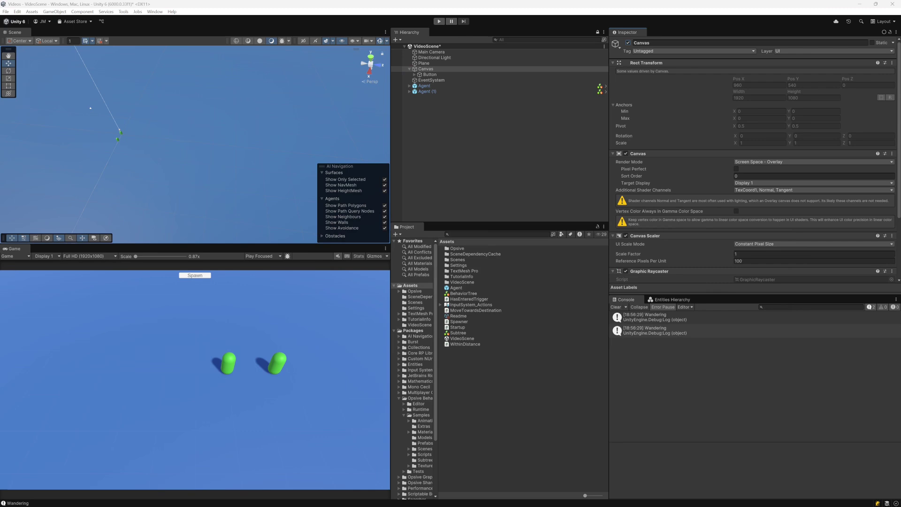
click(436, 92)
right_click(436, 92)
click(469, 146)
click(435, 86)
key(Delete)
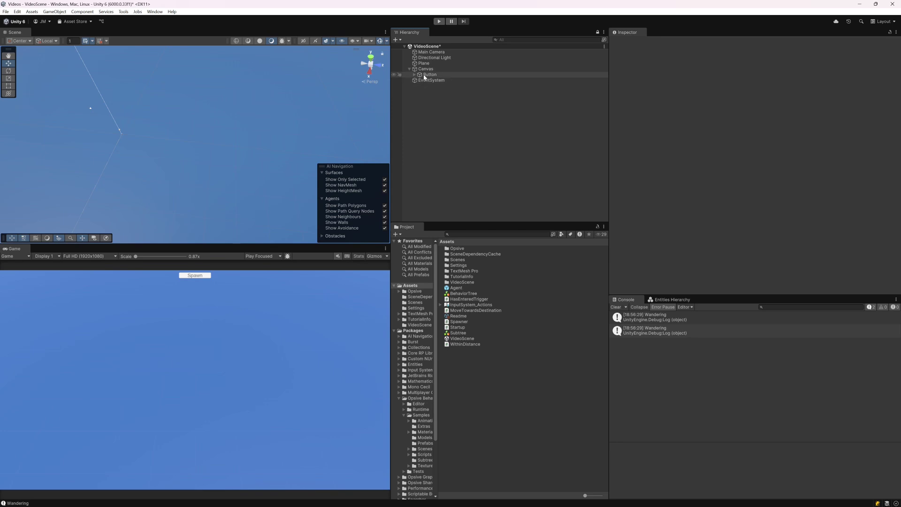
click(432, 69)
Step: Give the Canvas's Spawner the Agent prefab as Prefab and BehaviorTree as Subtree
scroll(657, 225, down, 4)
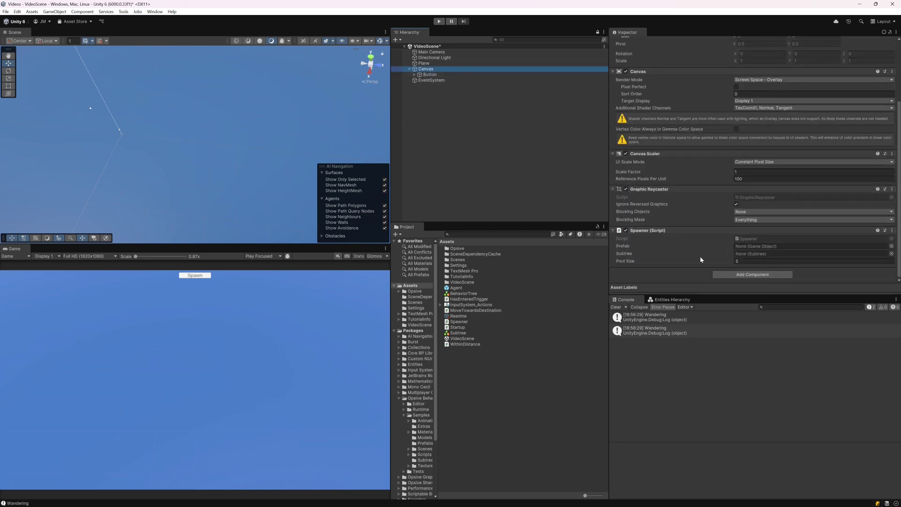
drag(463, 288, 769, 246)
drag(466, 296, 753, 254)
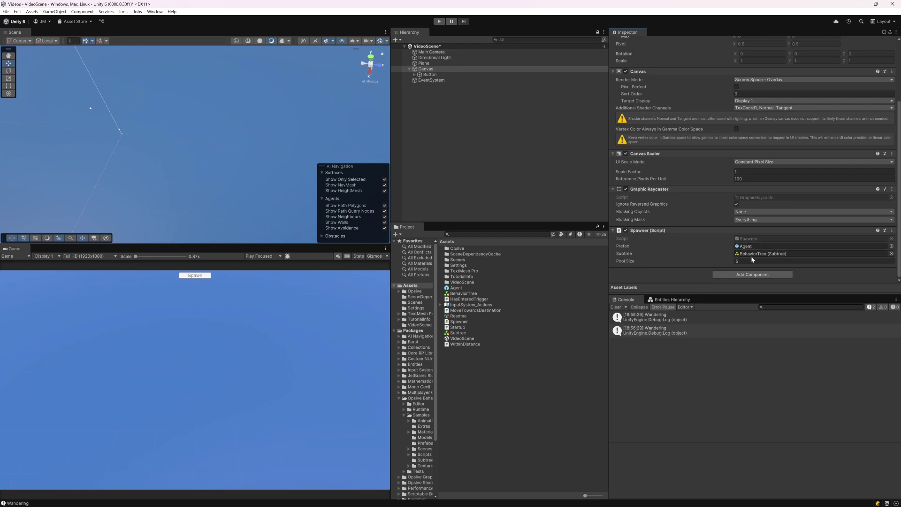
Step: Reset the Agent prefab's Subtree to None and clear the Console
click(462, 288)
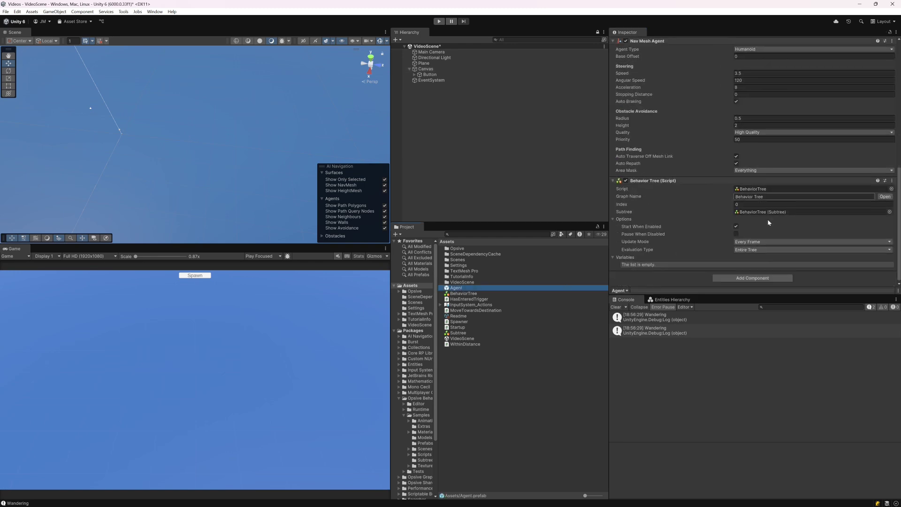
click(890, 212)
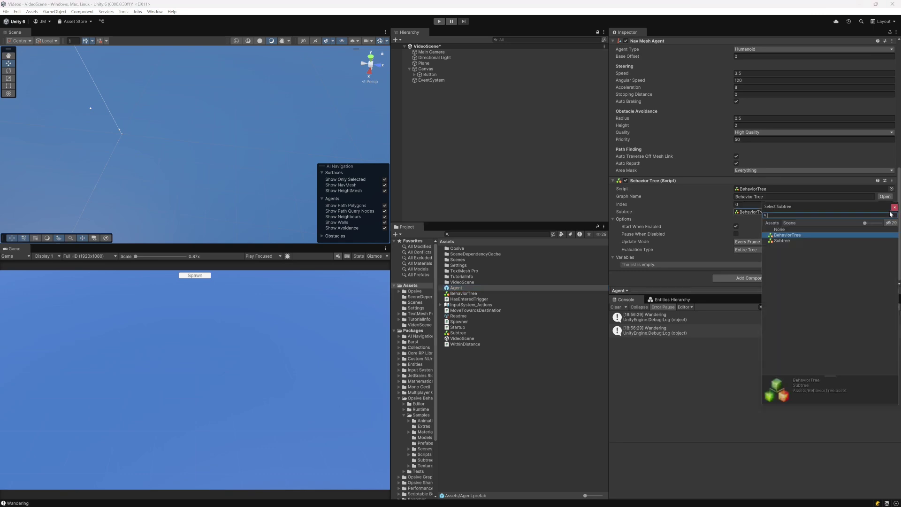
click(789, 233)
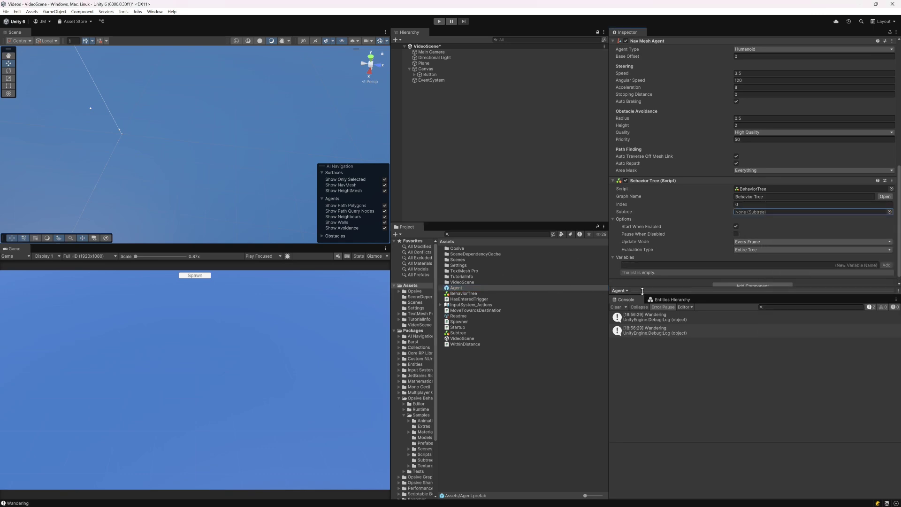
click(614, 308)
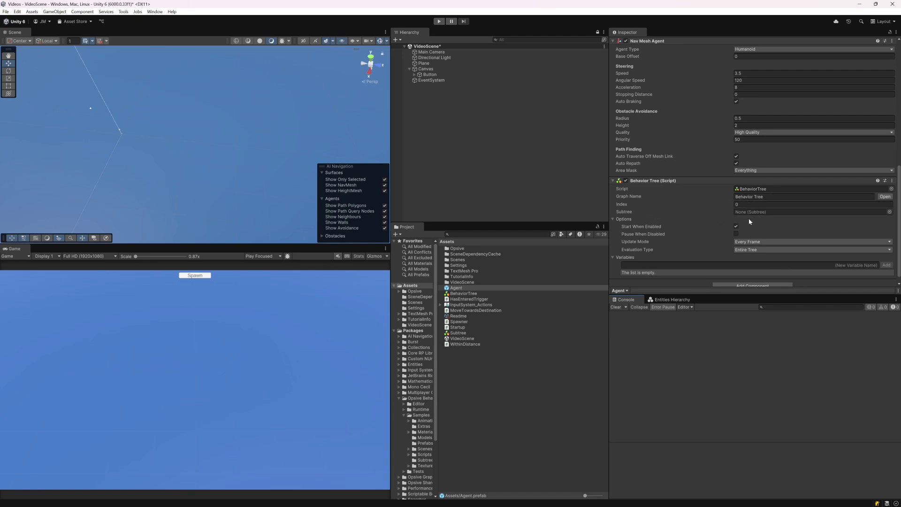
Step: Open the Canvas's Spawner script in Visual Studio via Edit Script
click(441, 69)
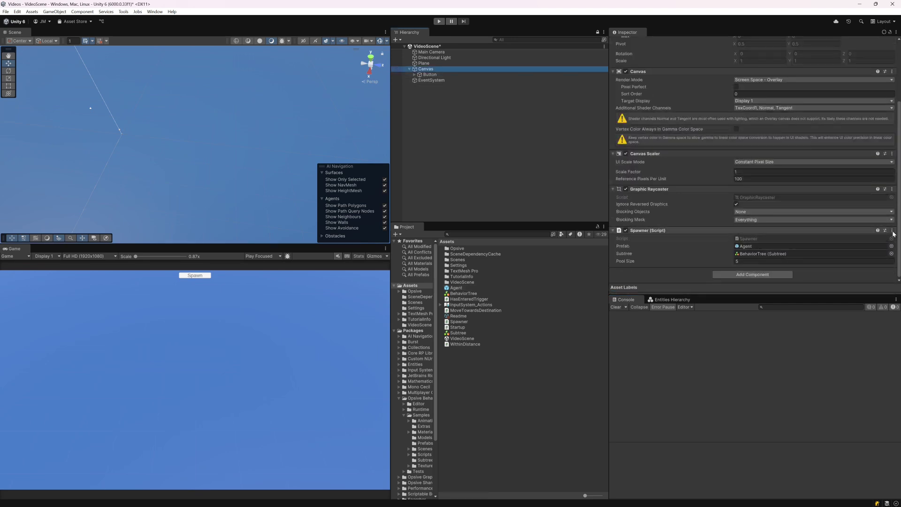
click(892, 231)
click(852, 318)
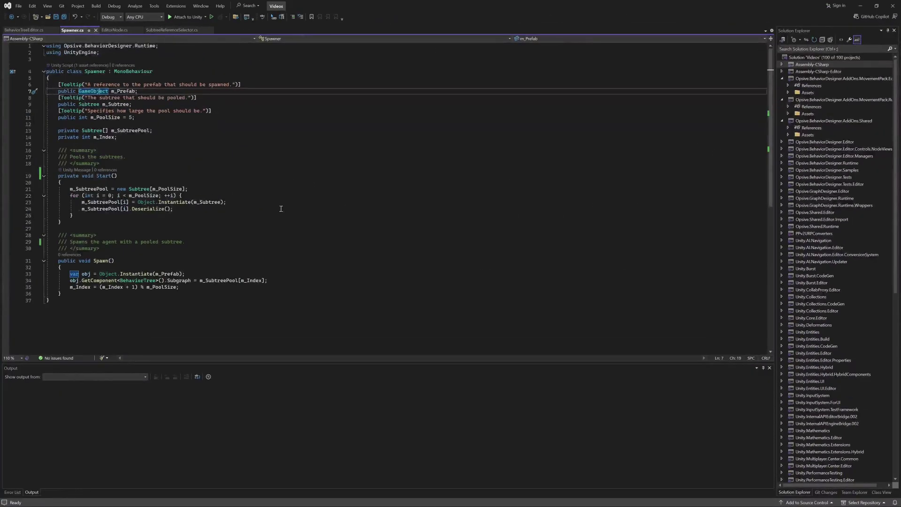
Step: Review Start()'s pooling loop in Spawner.cs: m_PoolSize, Subtree instantiation, Deserialize and m_SubtreePool
click(286, 216)
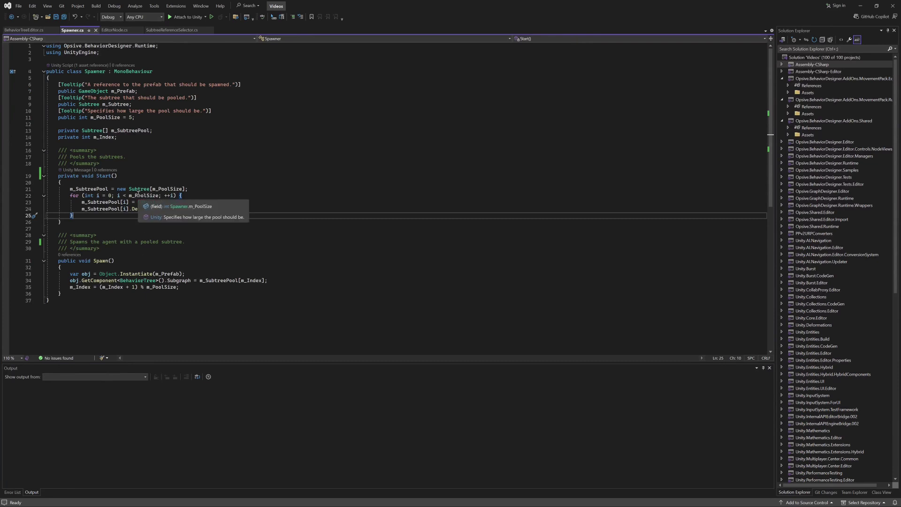
click(292, 243)
drag(86, 216, 47, 189)
click(289, 259)
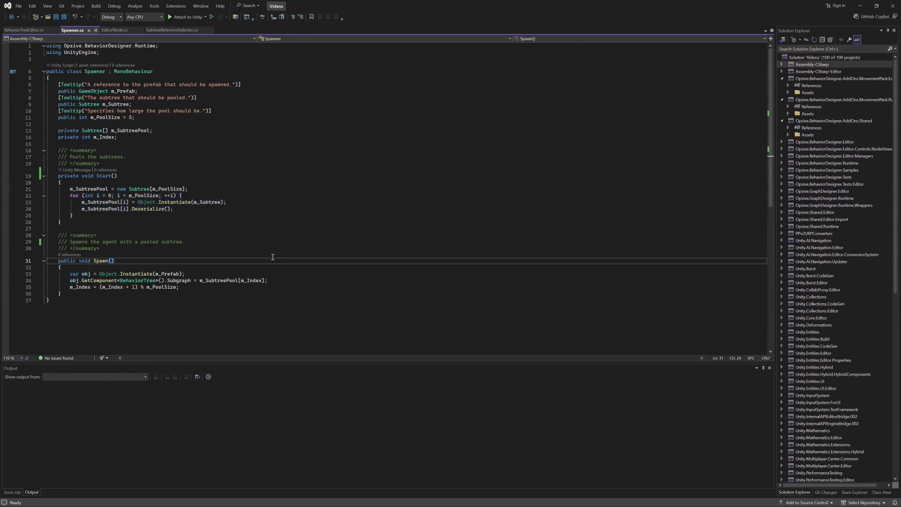
double_click(107, 118)
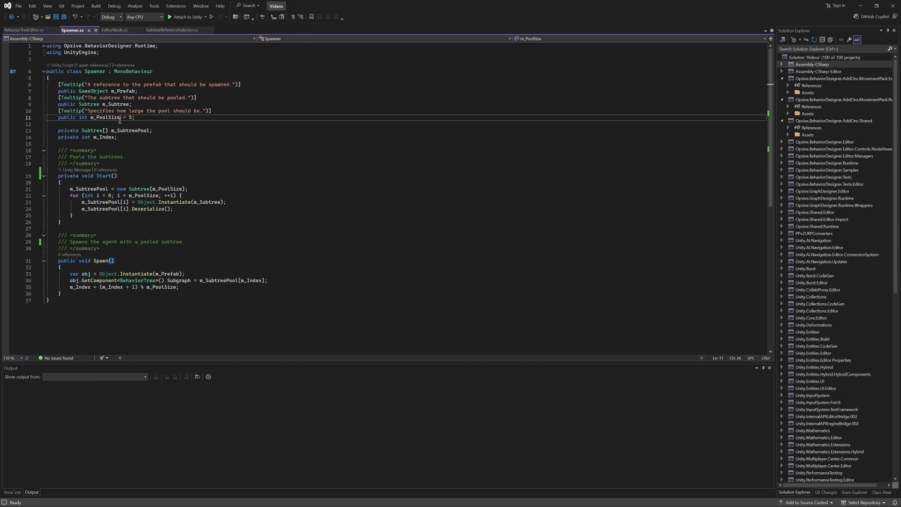
click(176, 235)
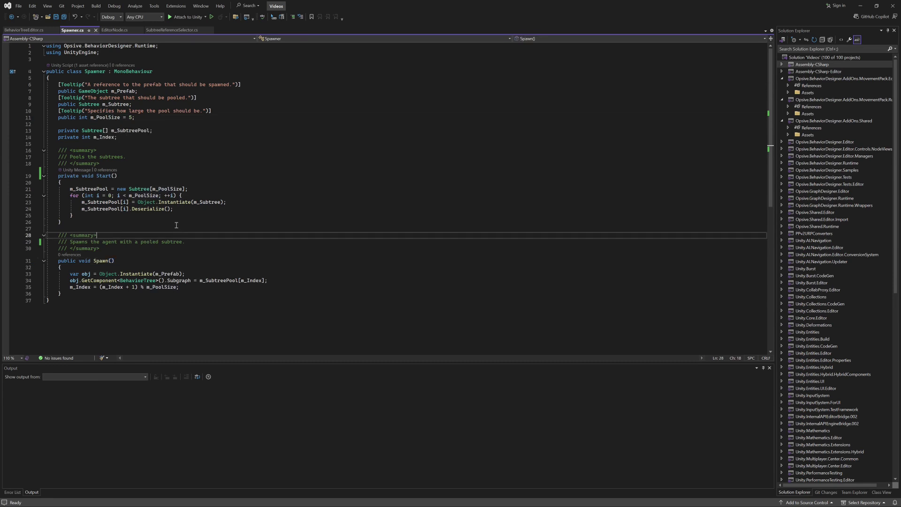
click(144, 189)
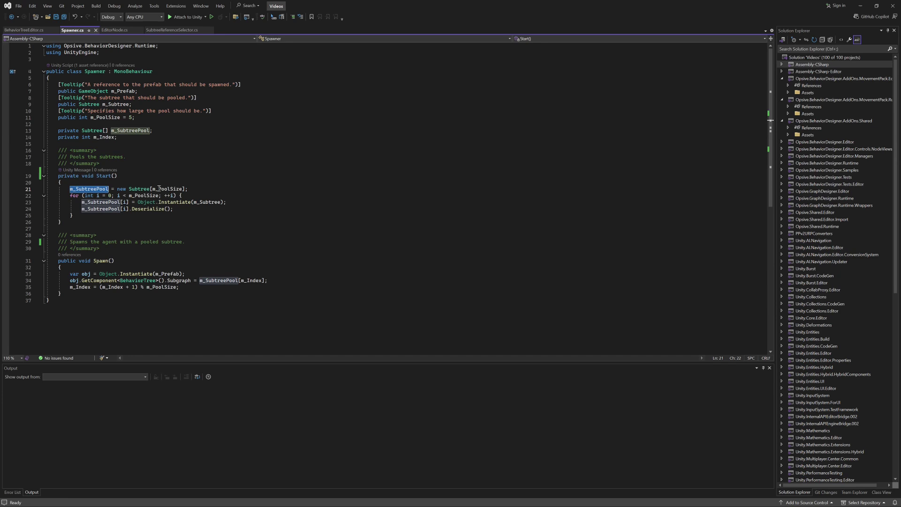
drag(226, 202, 240, 196)
click(186, 215)
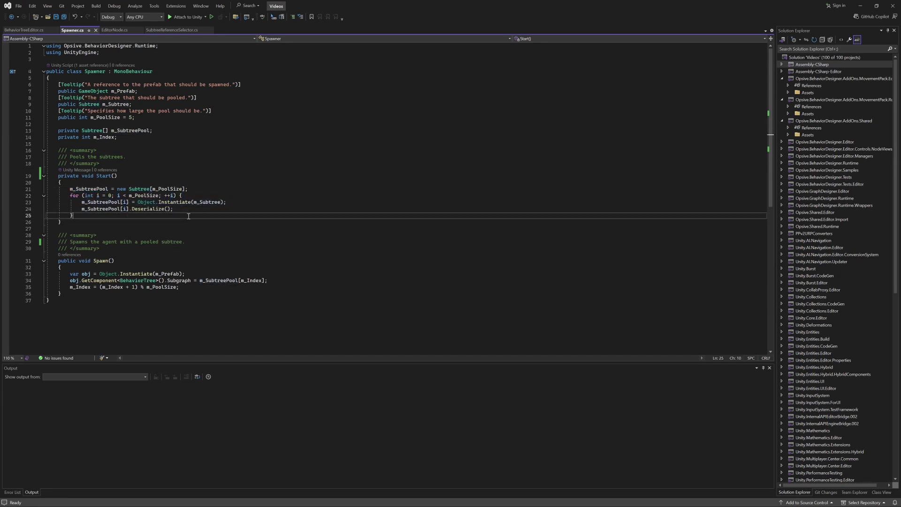
drag(186, 215, 215, 217)
click(90, 188)
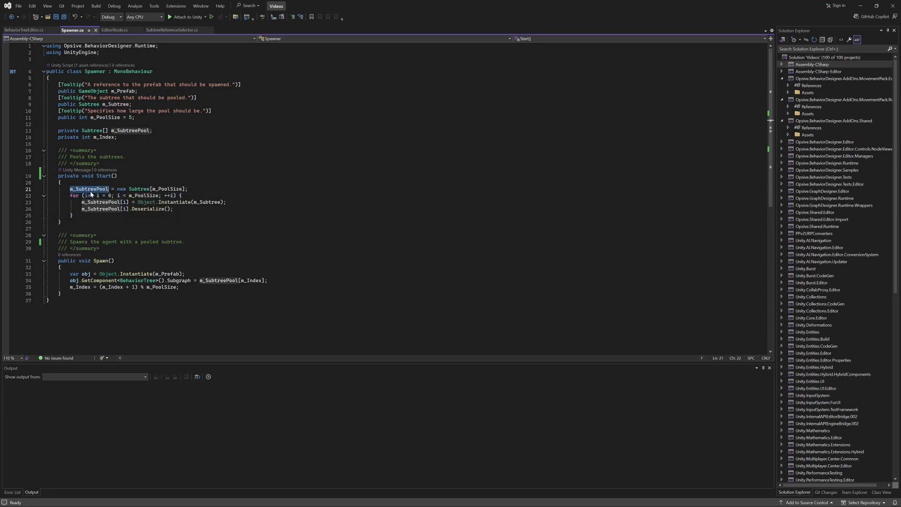
click(133, 215)
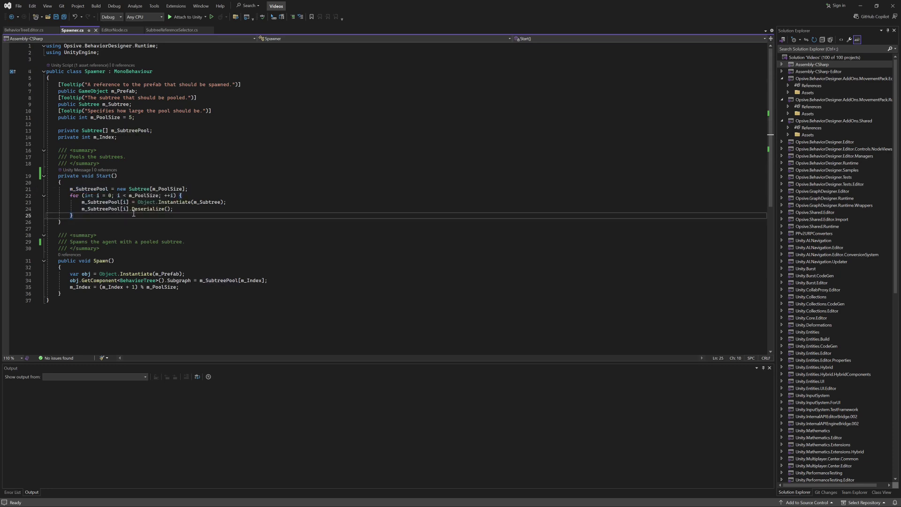
click(158, 323)
Step: Review Spawn()'s GetComponent<BehaviorTree>, m_SubtreePool[m_Index] and m_Index lines, then return to Unity
click(101, 261)
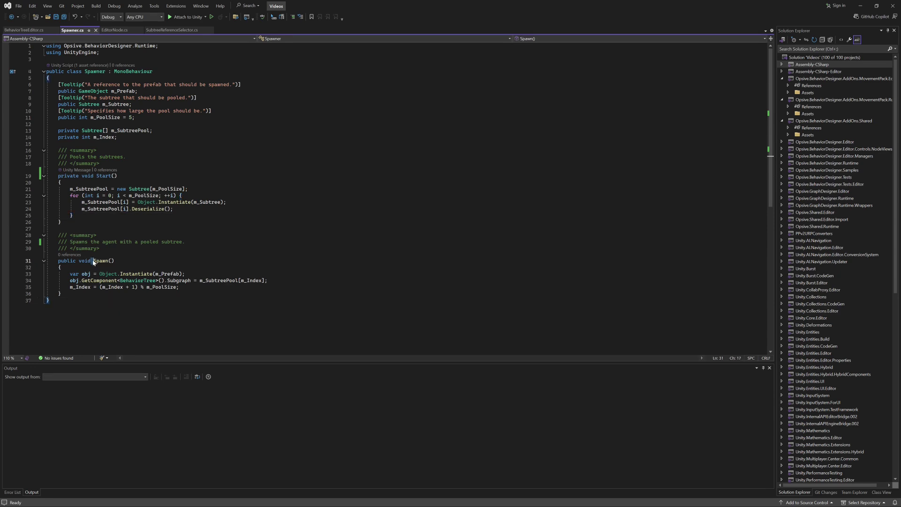
click(171, 287)
click(122, 303)
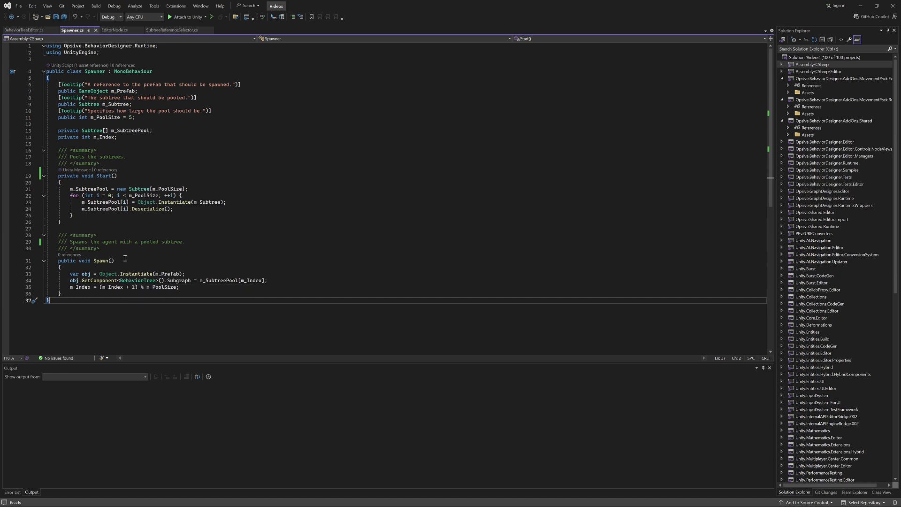
drag(83, 283, 160, 280)
click(251, 308)
click(216, 291)
drag(200, 280, 263, 281)
click(234, 295)
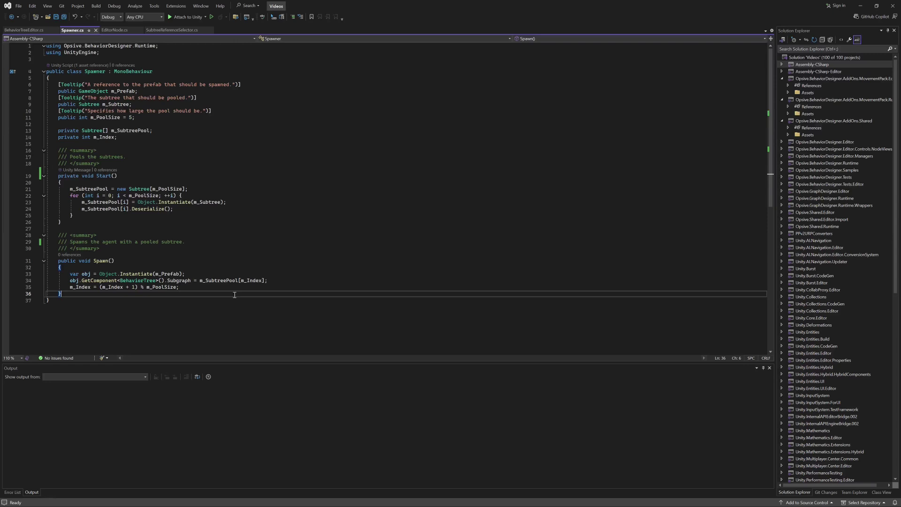
drag(70, 287, 92, 287)
click(191, 295)
key(Down)
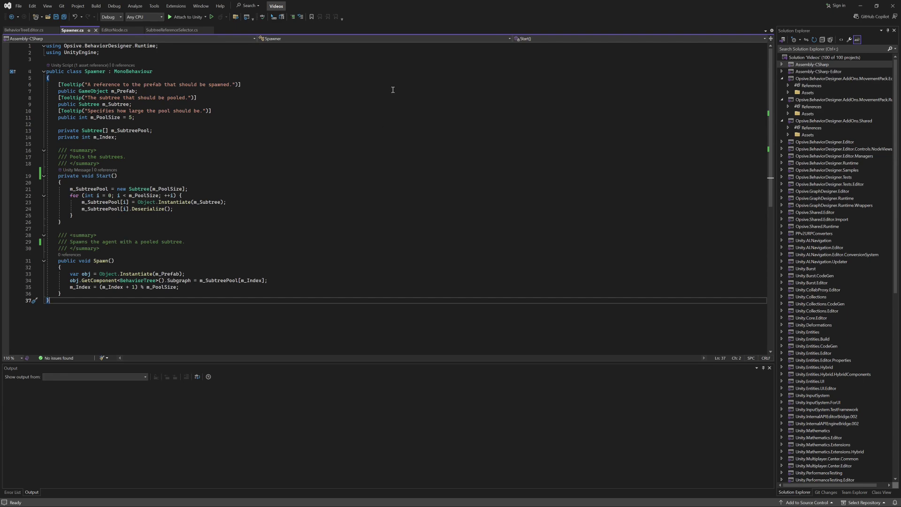
key(alt+Tab)
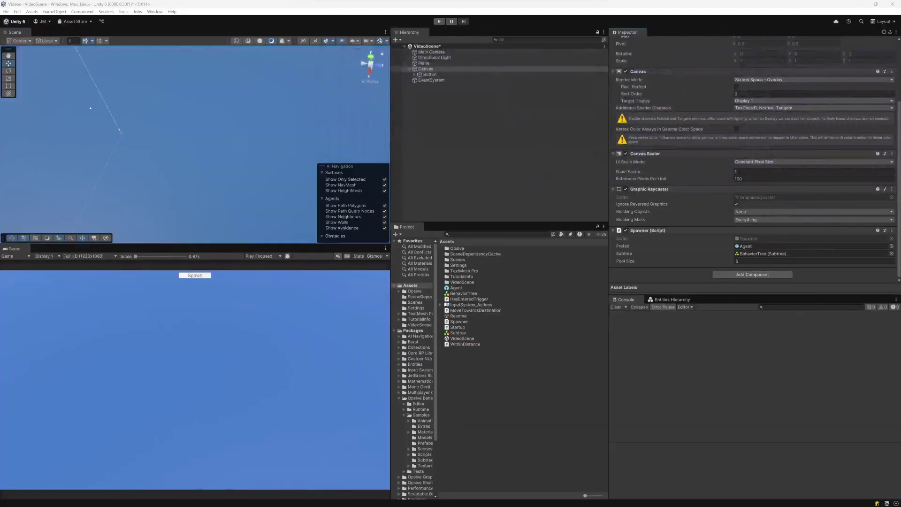
Step: Deselect Canvas in the Hierarchy and enter play mode
click(512, 151)
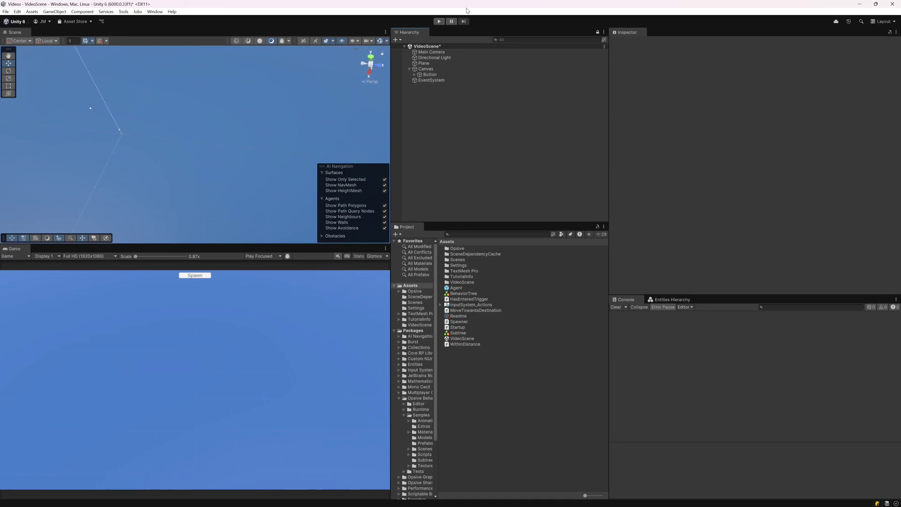
click(440, 22)
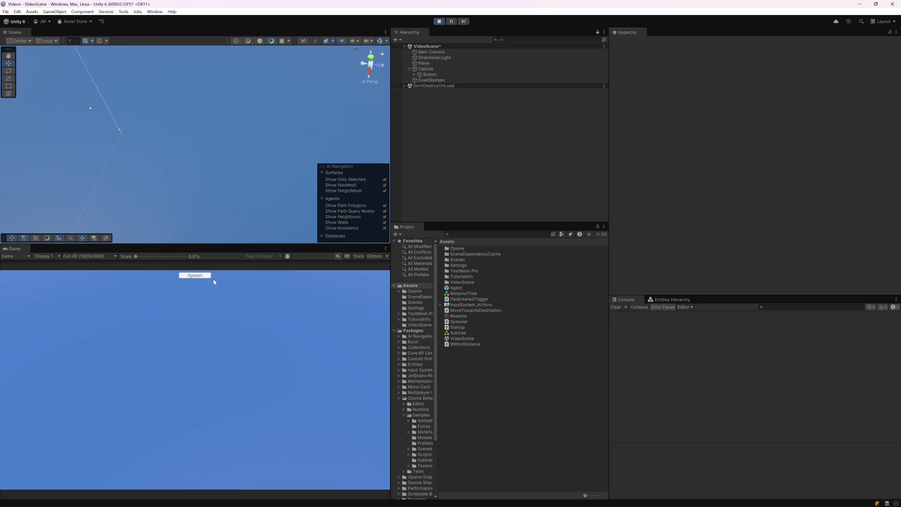
Step: Show Canvas's Inspector in Debug mode, expand the Spawner's five-clone Subtree Pool, and spawn an agent
click(436, 69)
scroll(798, 140, down, 5)
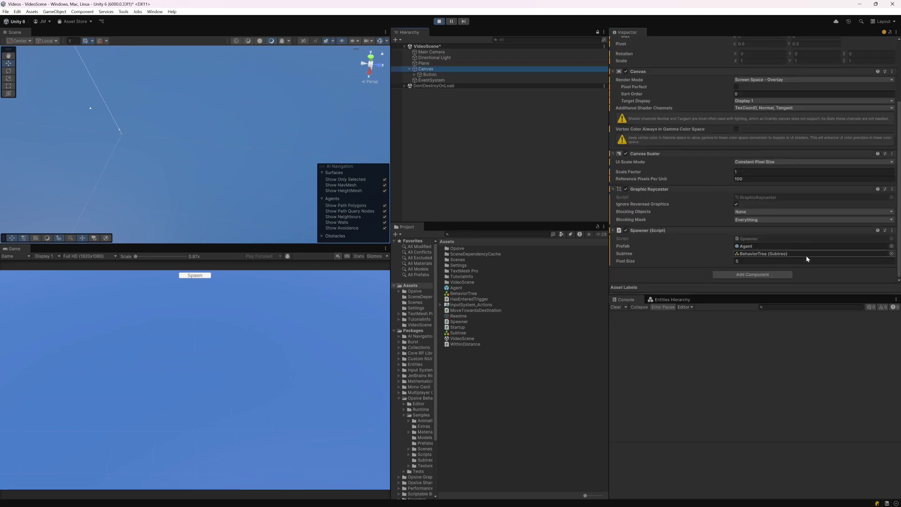
click(896, 31)
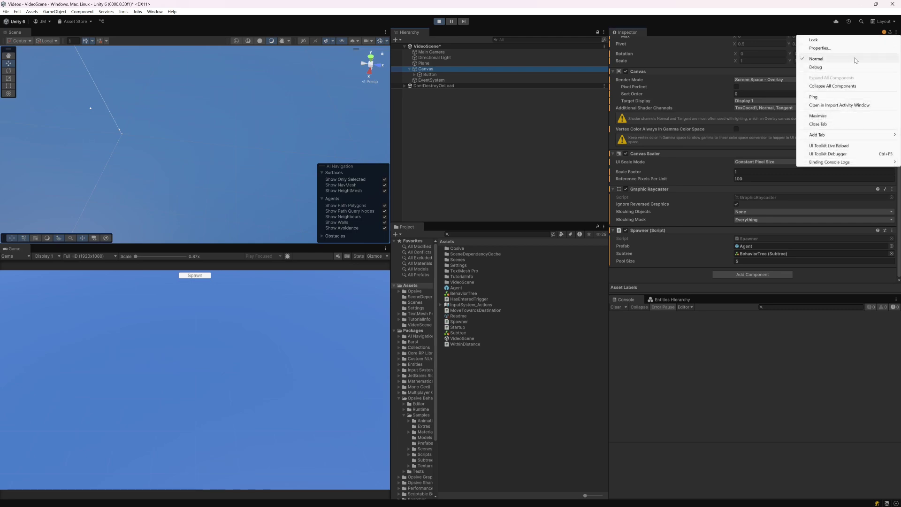
click(826, 65)
scroll(674, 221, down, 4)
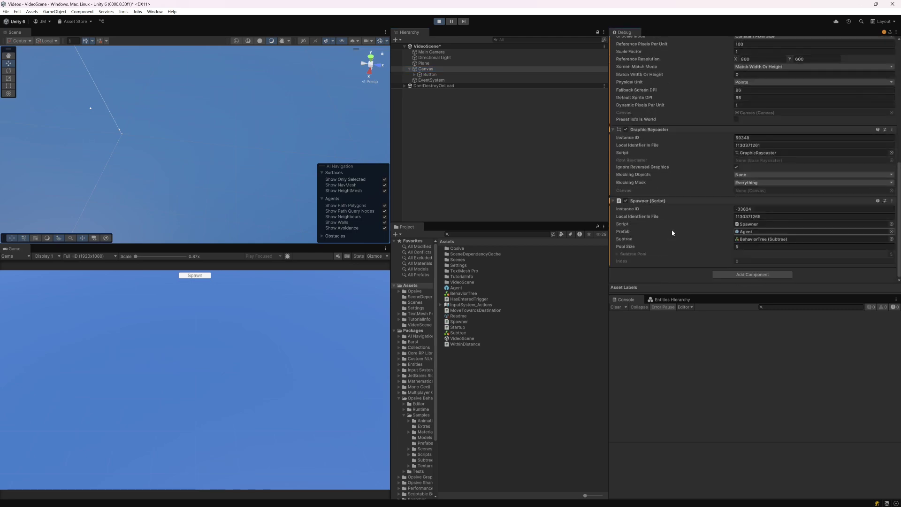
click(618, 254)
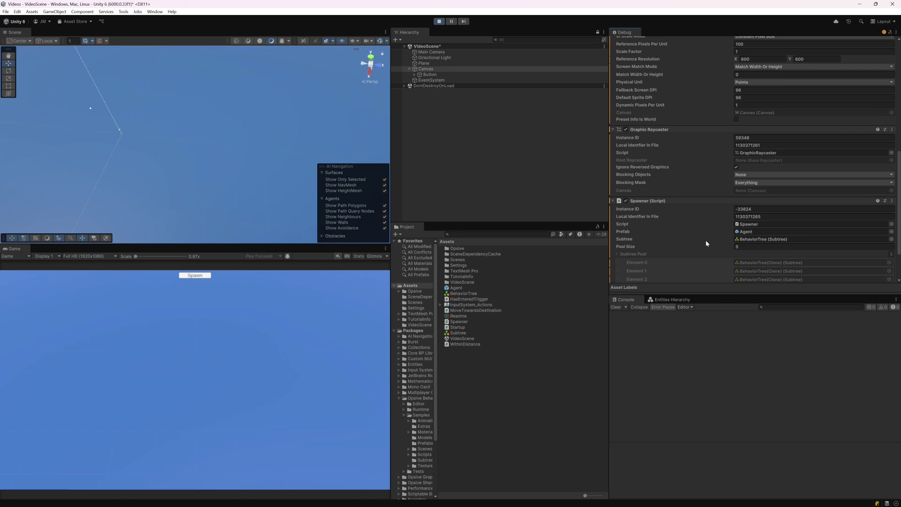
scroll(705, 240, down, 2)
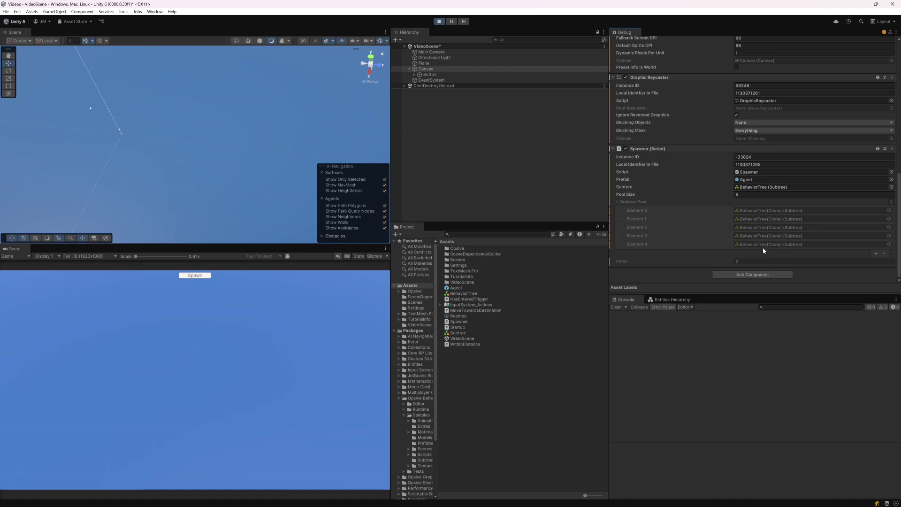
click(203, 278)
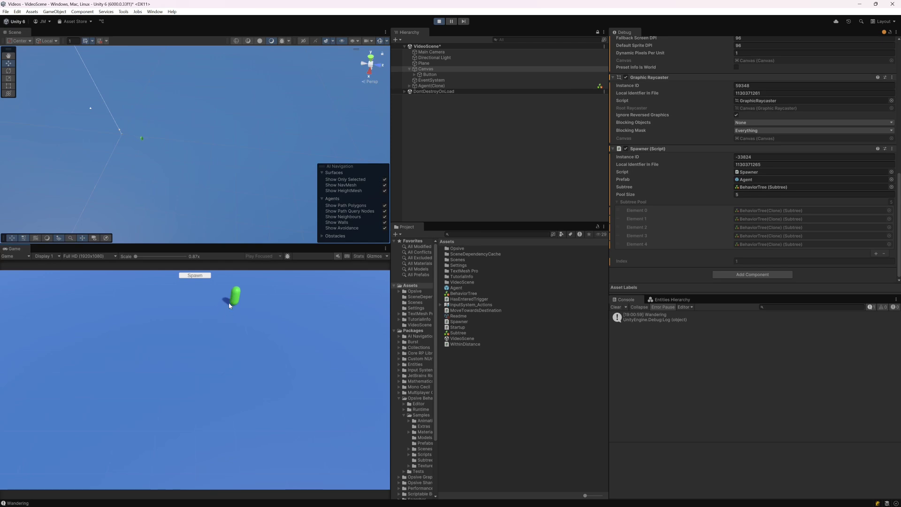
Step: Spawn a second and third wandering agent with the Game view's Spawn button
click(198, 277)
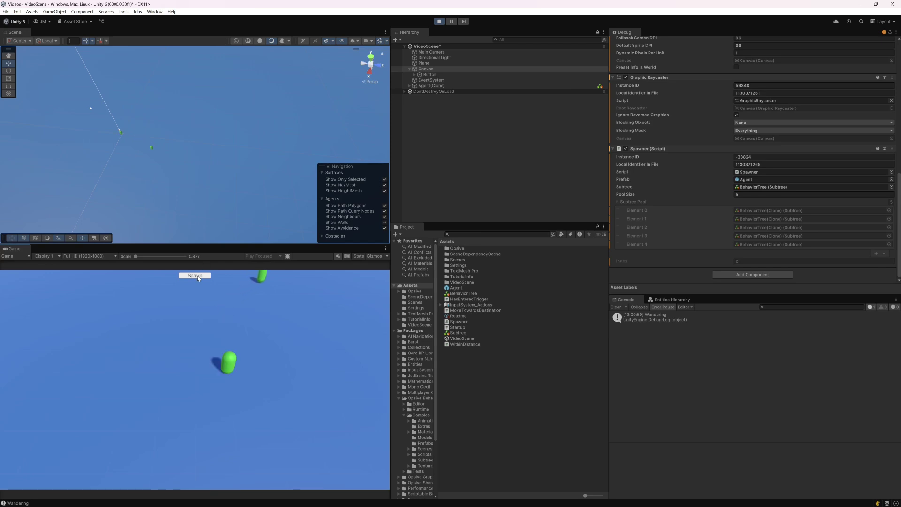
click(198, 277)
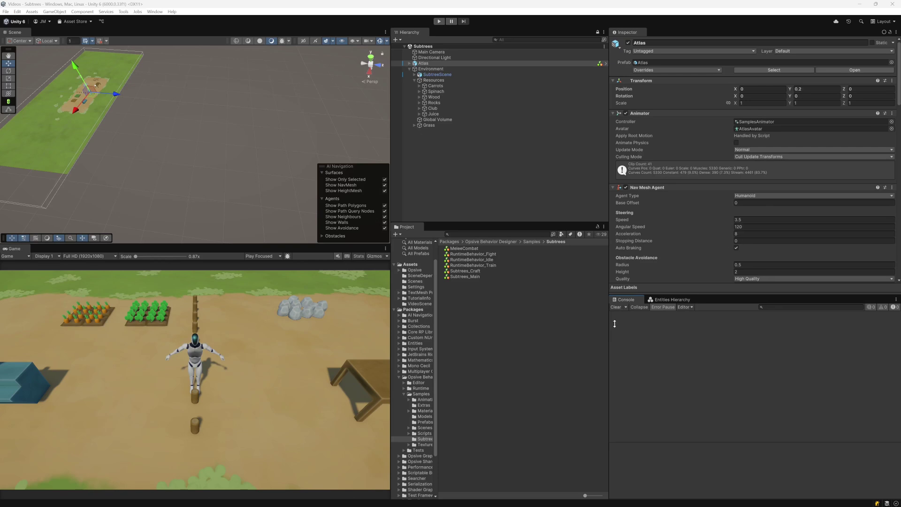
Step: Browse to Samples > Scenes, orbit the Scene view to the grass field, and reposition Behavior Designer
click(421, 394)
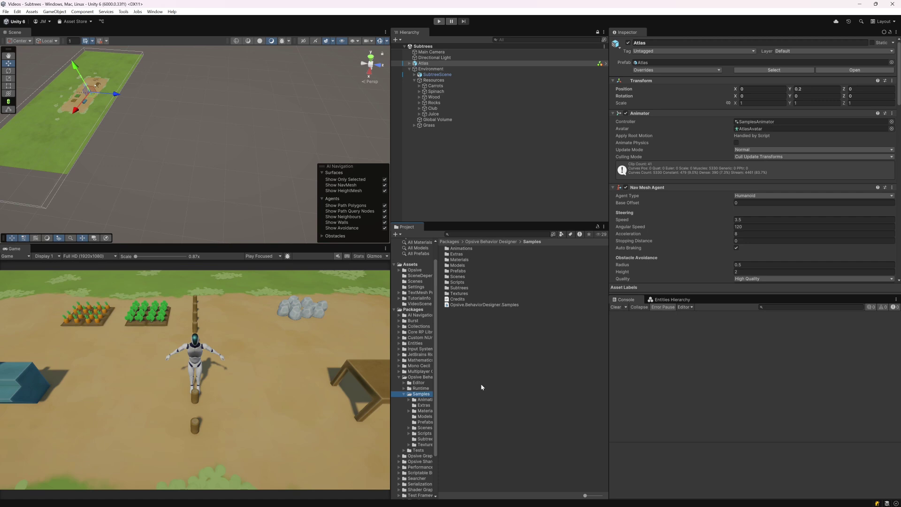
click(425, 428)
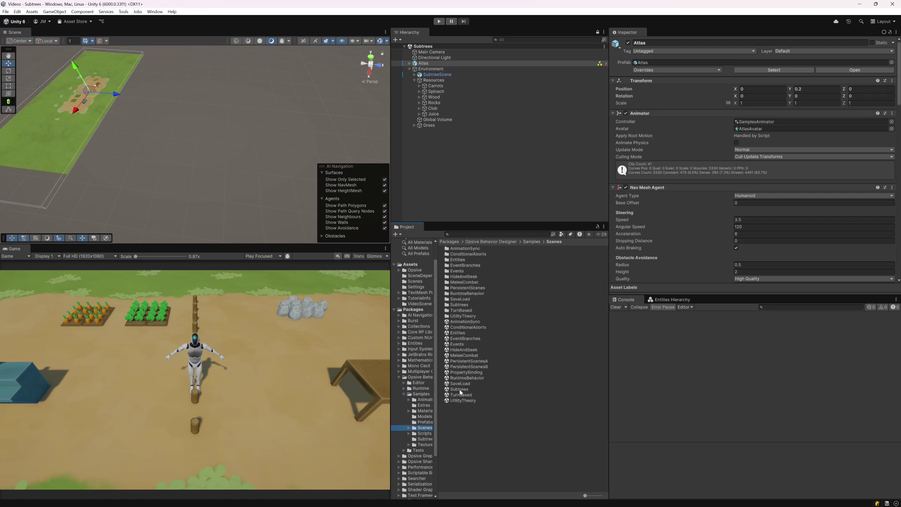
right_drag(209, 147, 230, 188)
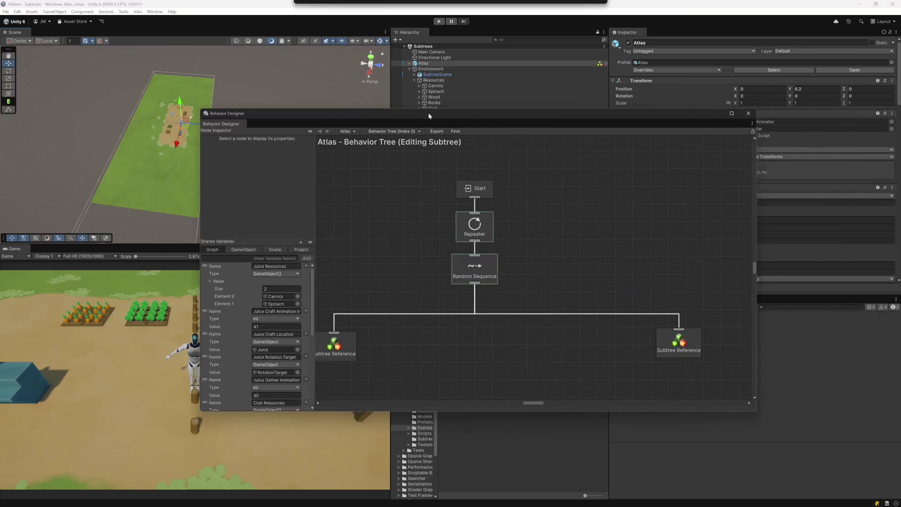
drag(428, 112, 417, 111)
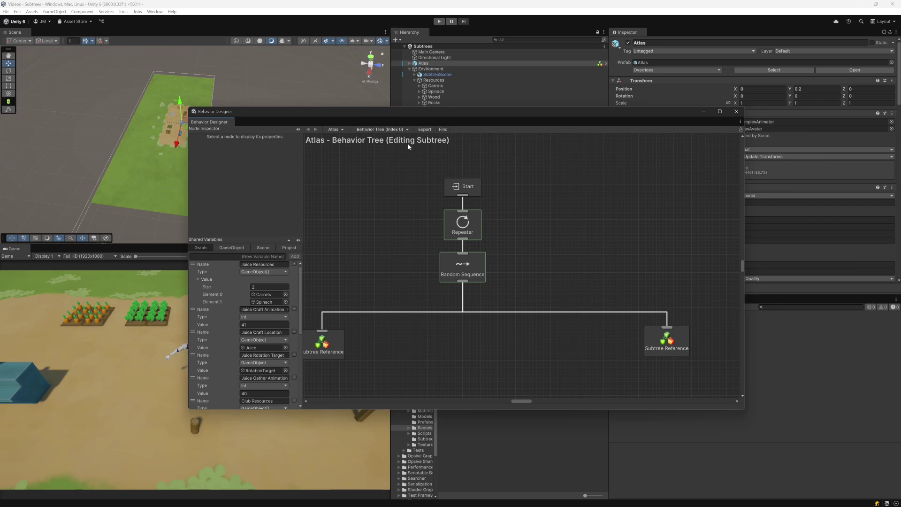
Step: Move Behavior Designer right, re-centre the graph, and select the left Subtree Reference loading Subtrees_Craft
drag(476, 114, 353, 96)
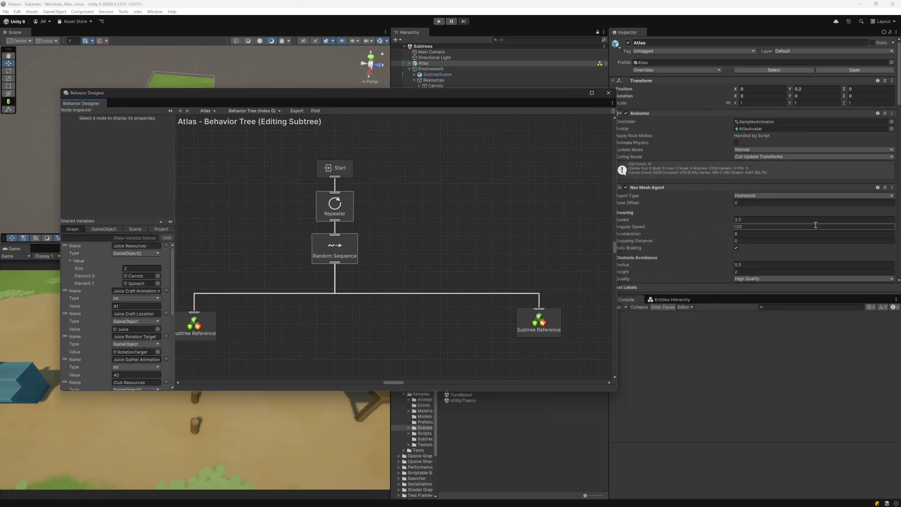
scroll(797, 231, down, 10)
scroll(797, 231, up, 5)
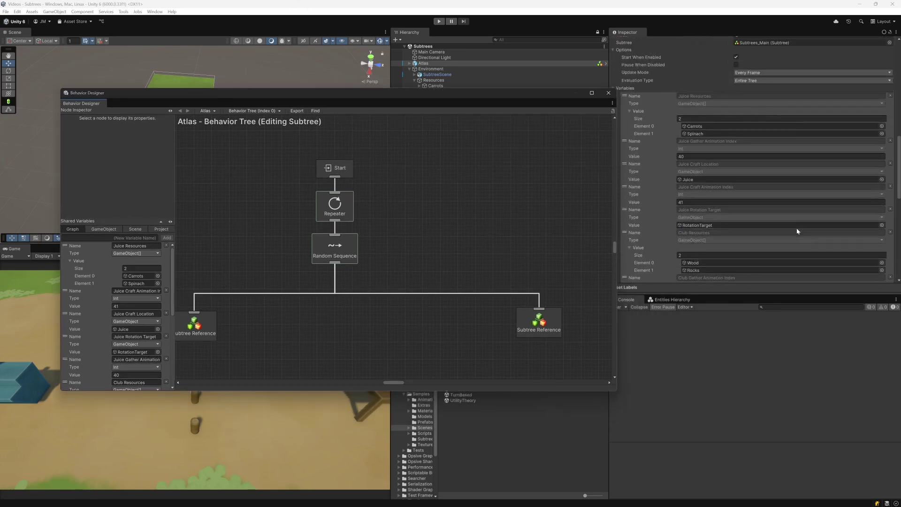
scroll(796, 231, up, 2)
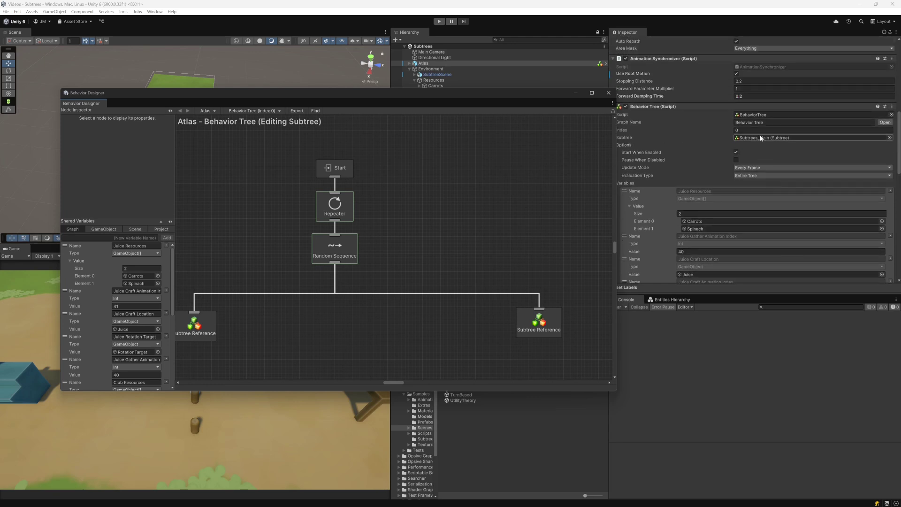
drag(427, 93, 476, 97)
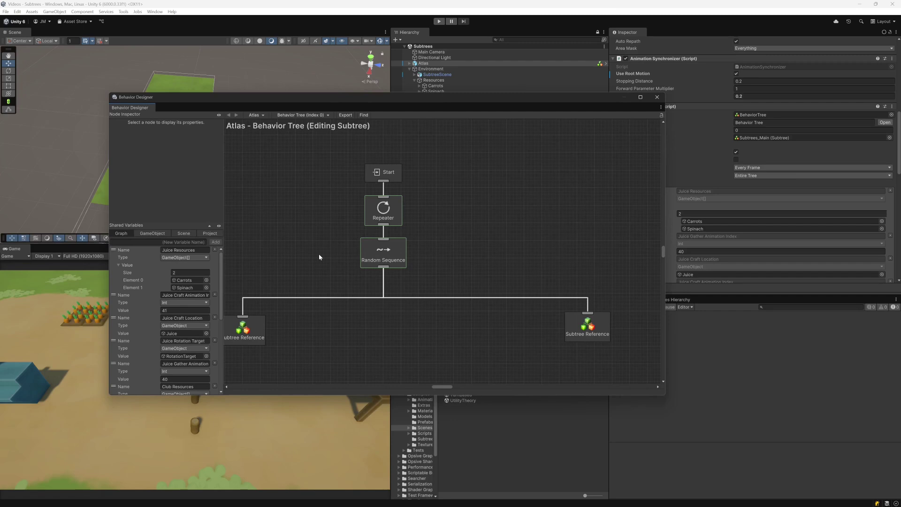
middle_drag(320, 257, 353, 244)
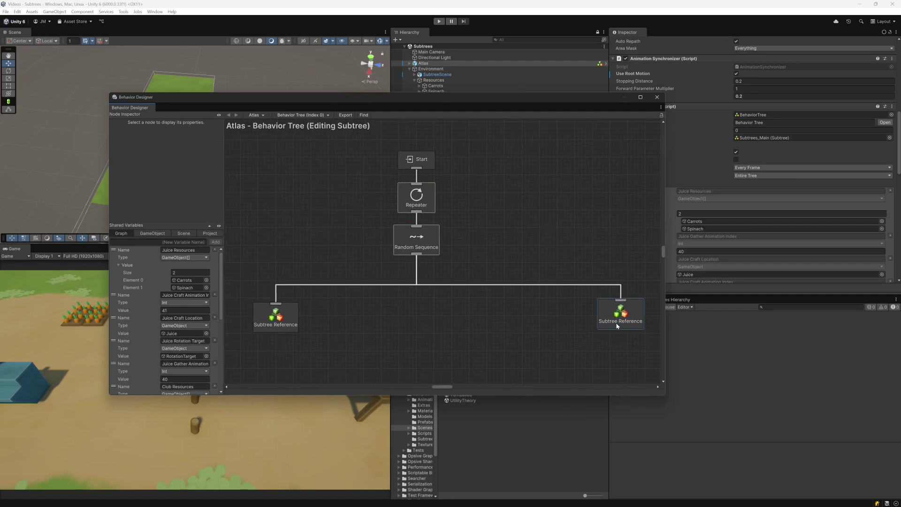
click(284, 327)
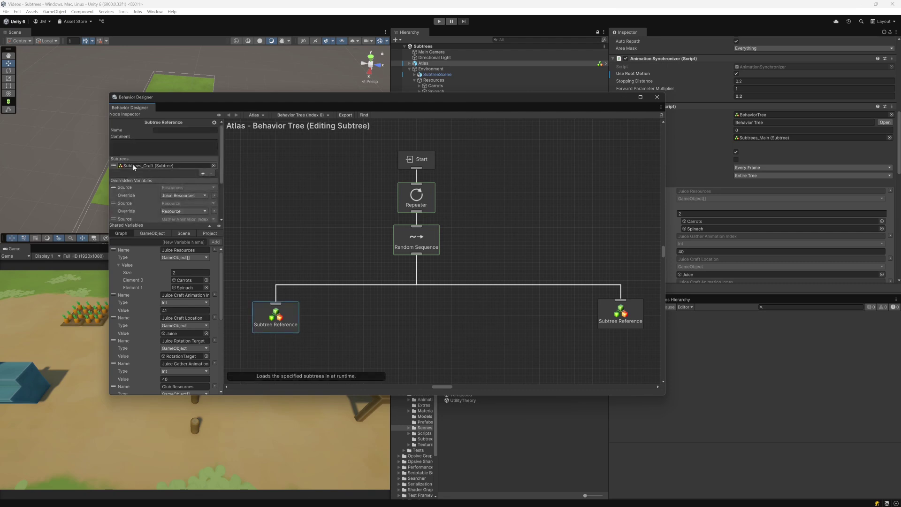